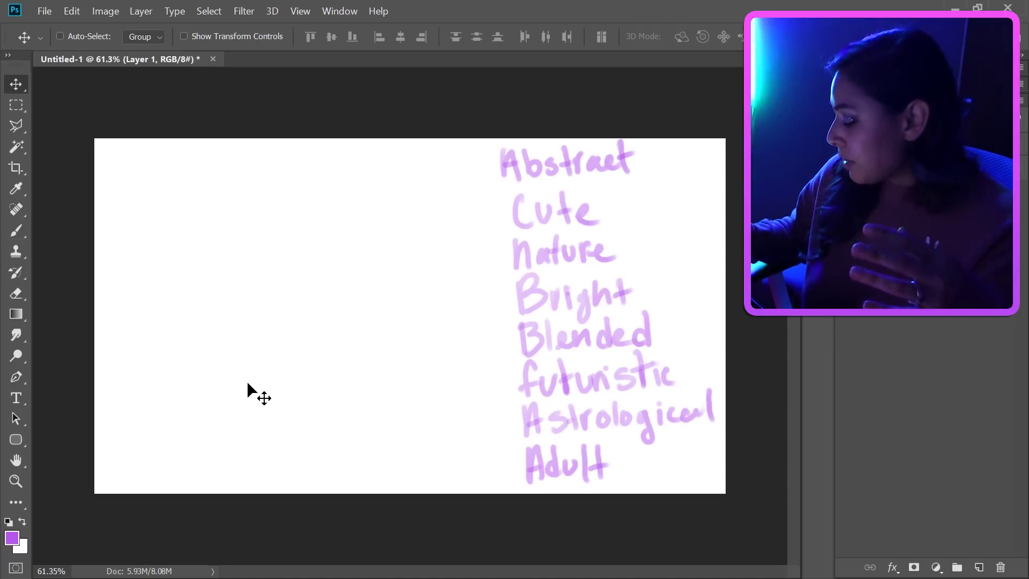
Step: Add an empty Layer 2 above the purple hand-lettered style list for sketching
click(978, 568)
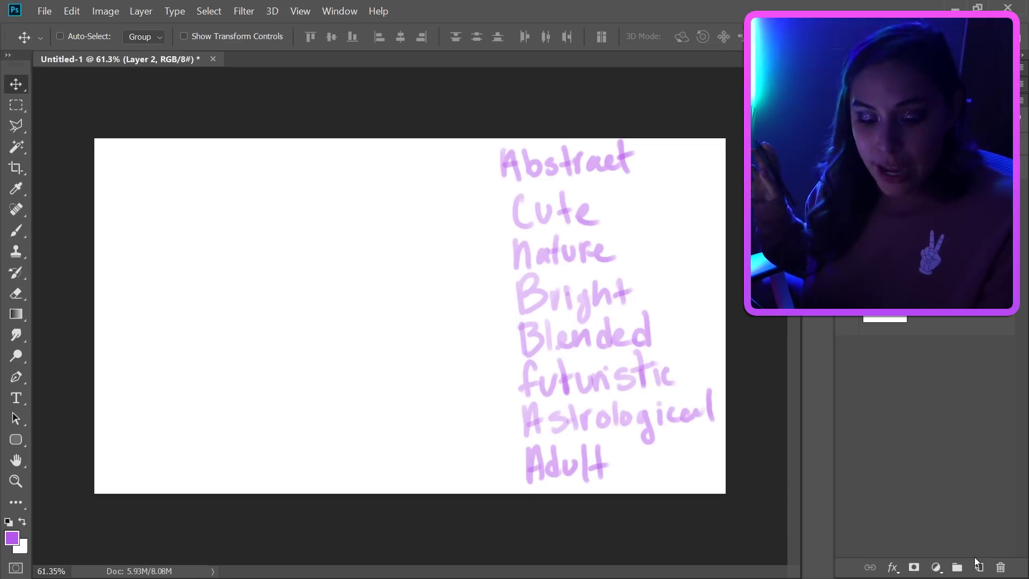
key(b)
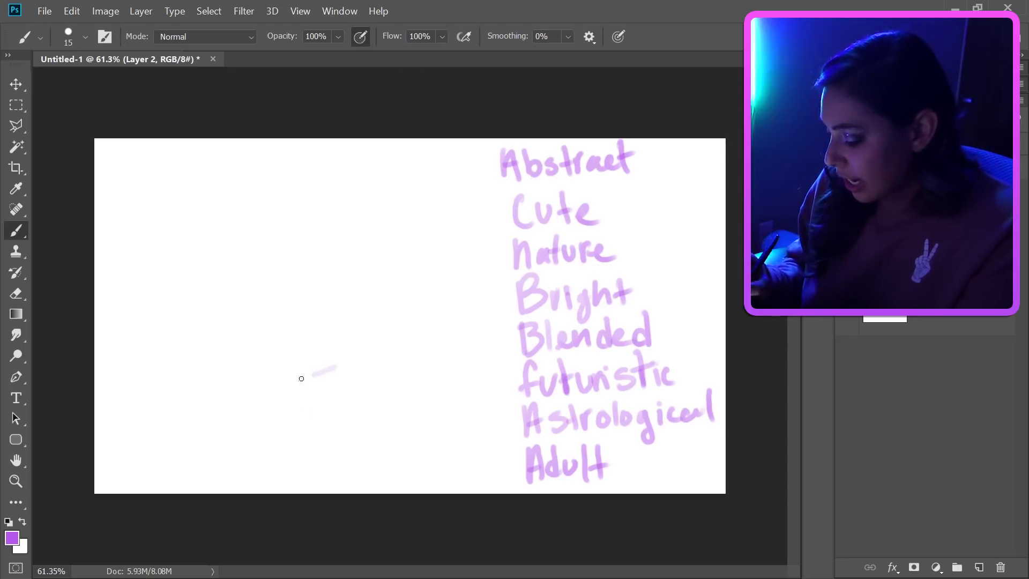
drag(301, 378, 118, 426)
mouse_move(339, 365)
mouse_down()
mouse_move(456, 365)
mouse_move(664, 405)
mouse_move(761, 449)
mouse_up()
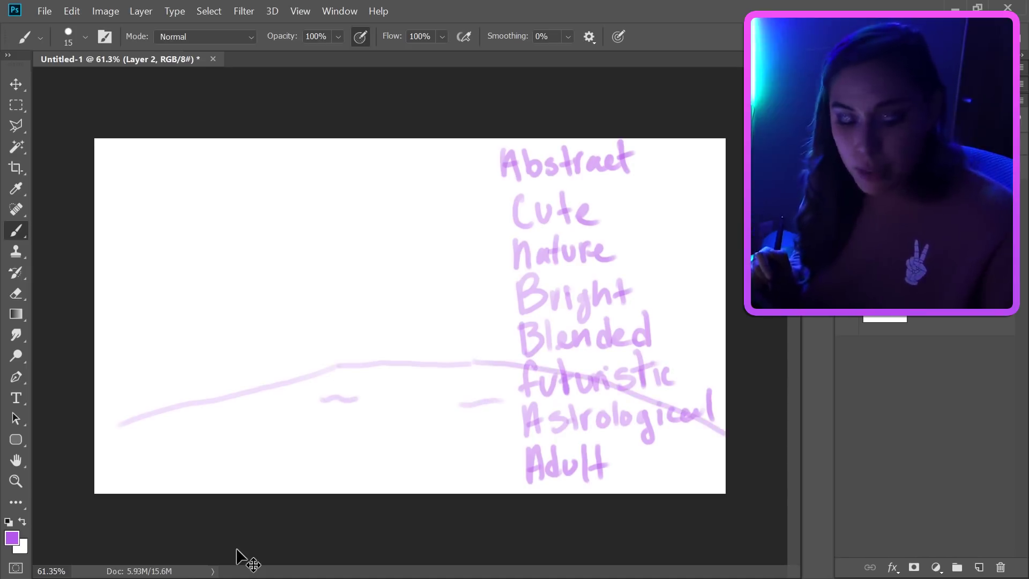
key(ctrl+z)
key(ctrl+z)
key(ctrl+z)
key(ctrl+z)
key(ctrl+z)
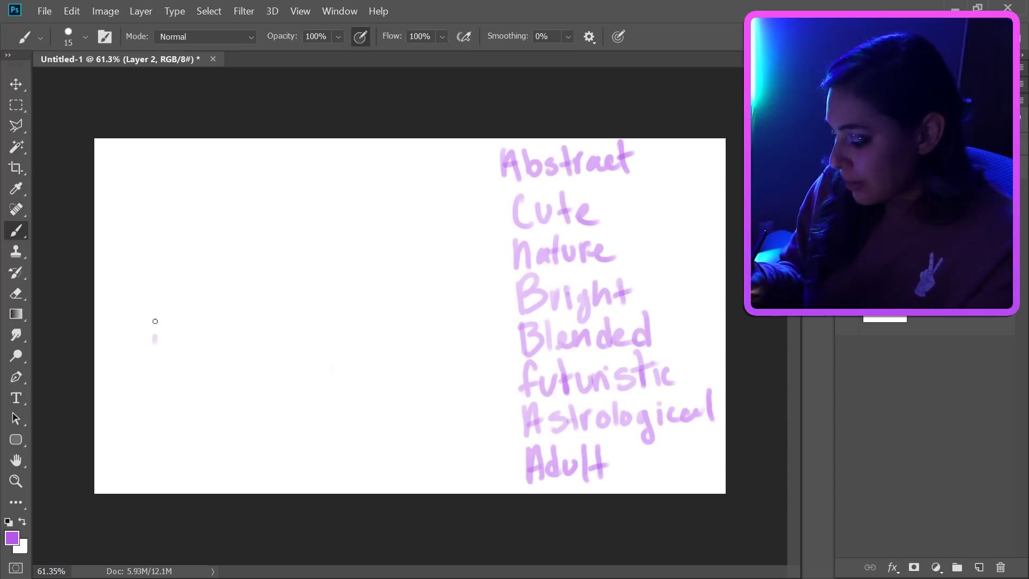
drag(155, 343, 158, 276)
drag(186, 337, 192, 268)
drag(231, 336, 229, 280)
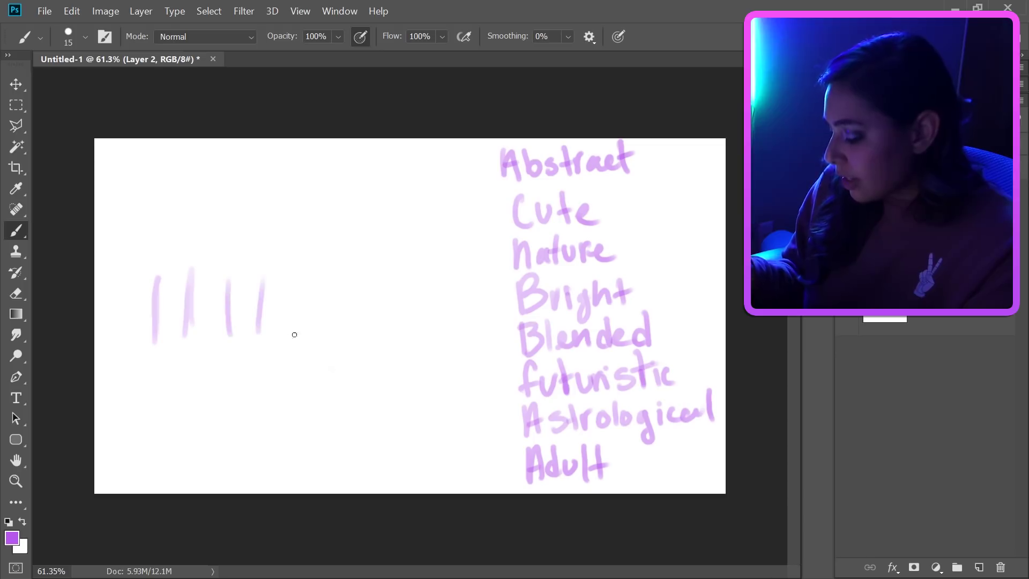
drag(336, 333, 335, 273)
drag(376, 334, 385, 264)
drag(427, 333, 427, 274)
drag(481, 328, 487, 274)
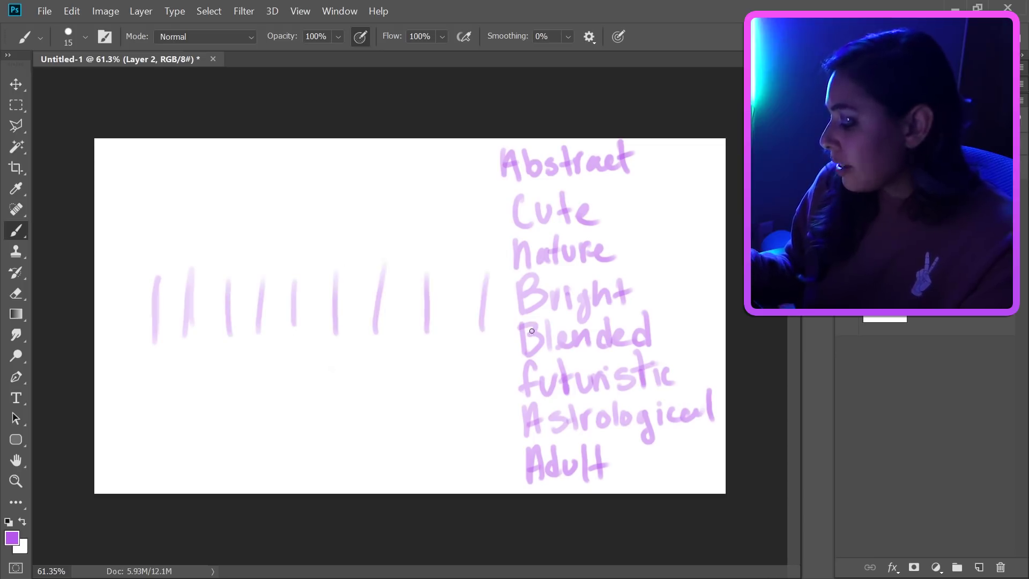
drag(625, 323, 639, 282)
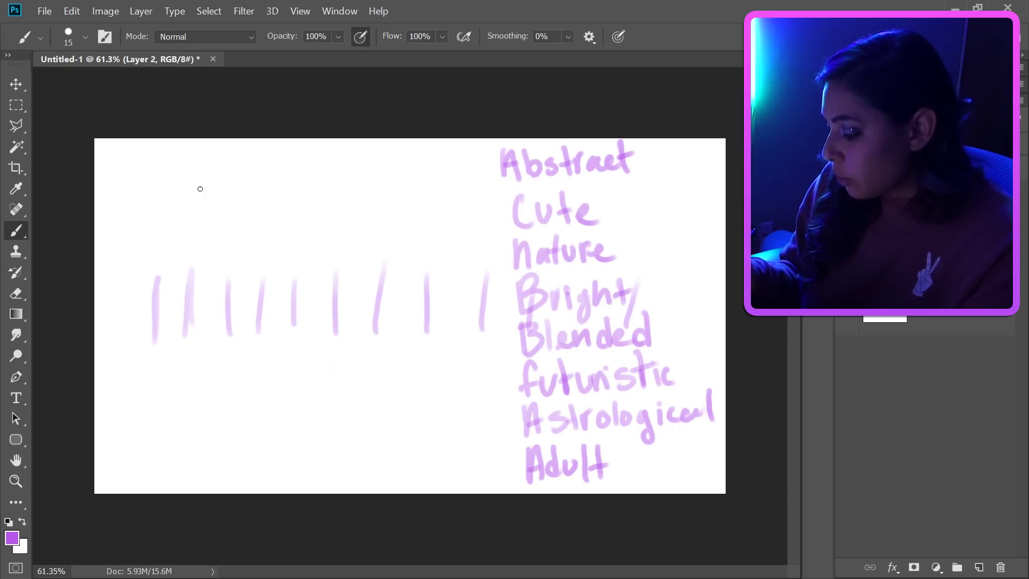
drag(200, 189, 450, 189)
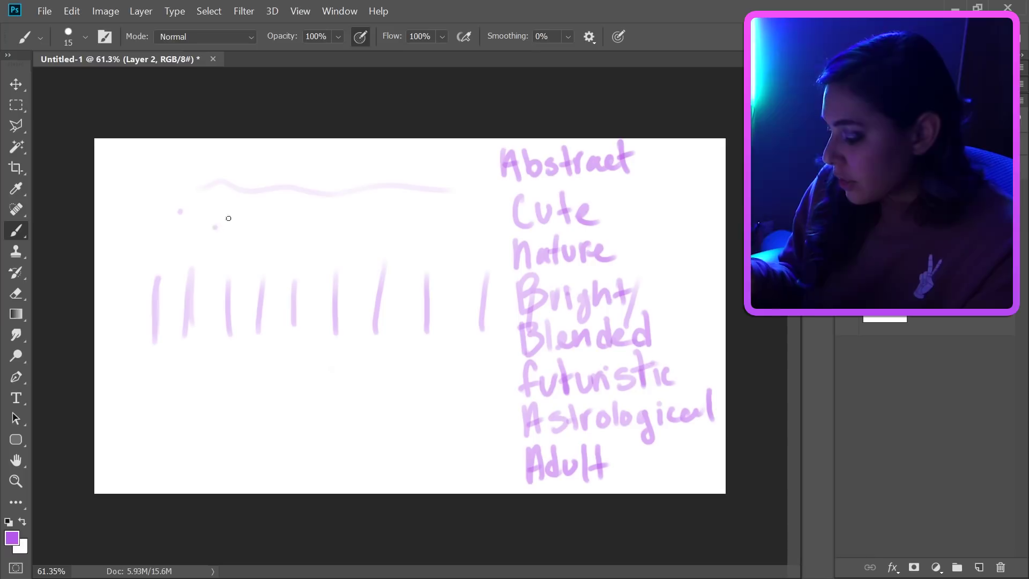
drag(416, 222, 421, 223)
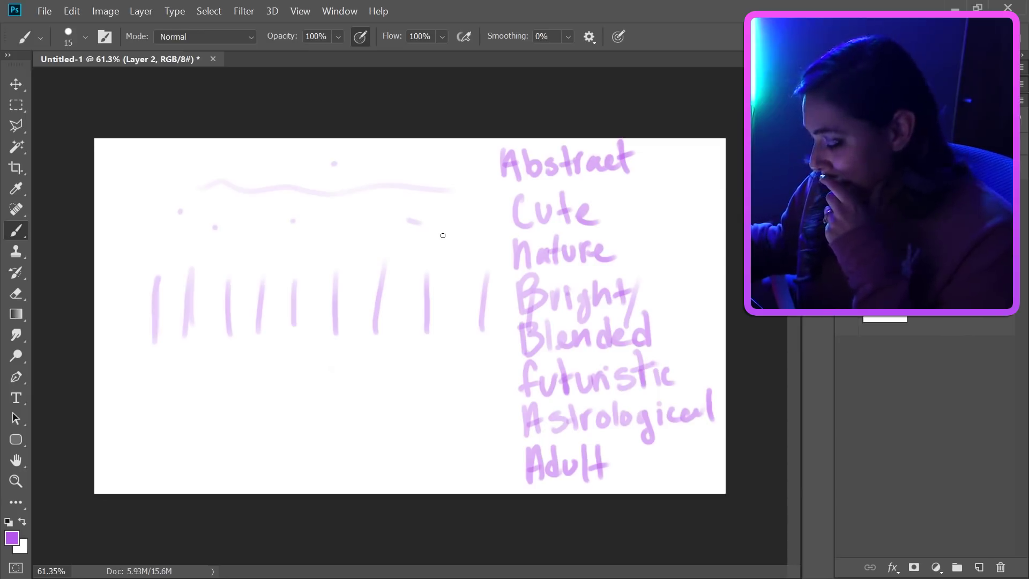
key(Delete)
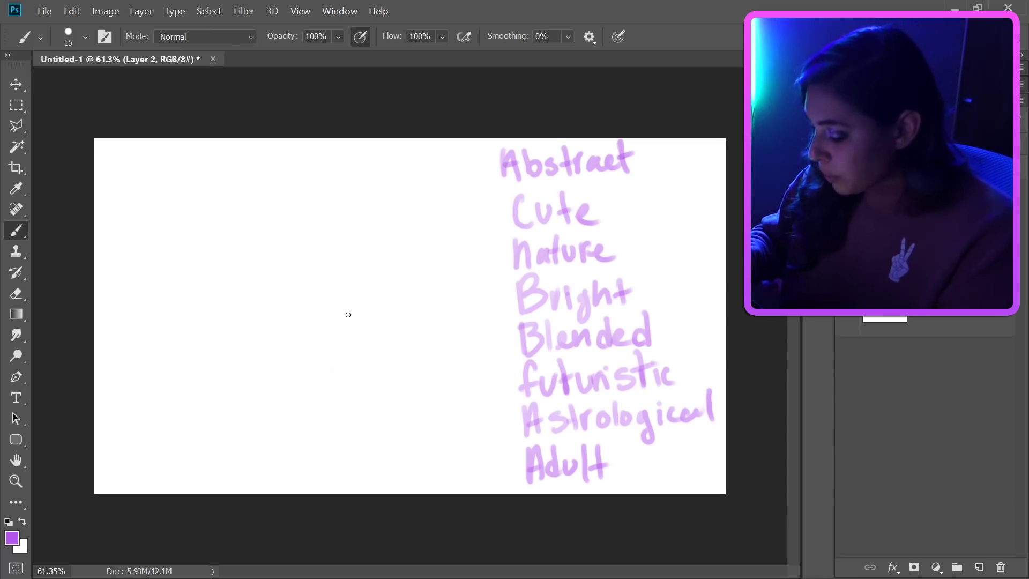
Step: Sketch six curved purple aurora arcs across the canvas middle and over the word list
mouse_move(345, 339)
mouse_down()
mouse_move(354, 274)
mouse_move(335, 245)
mouse_up()
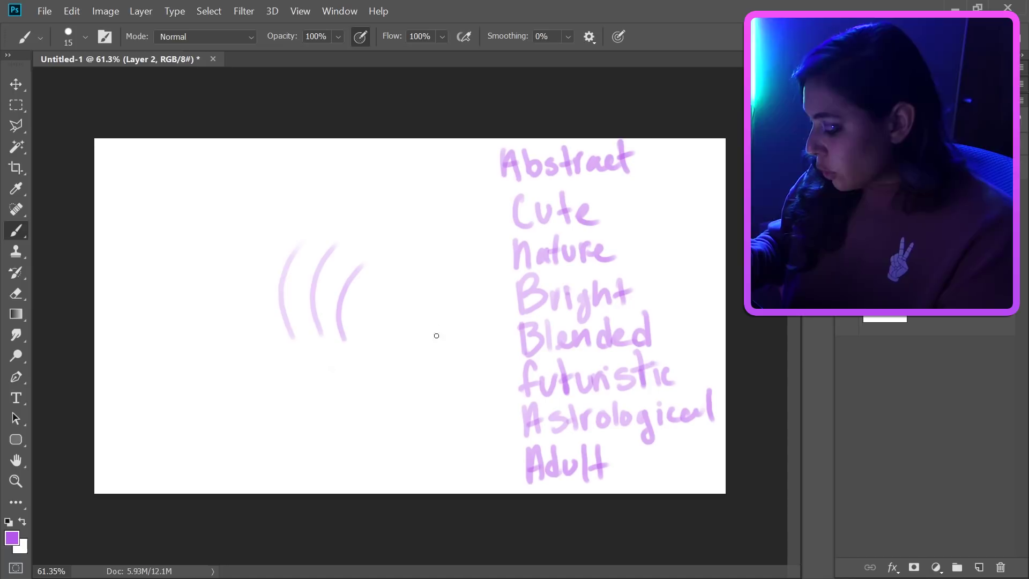
drag(436, 338, 459, 275)
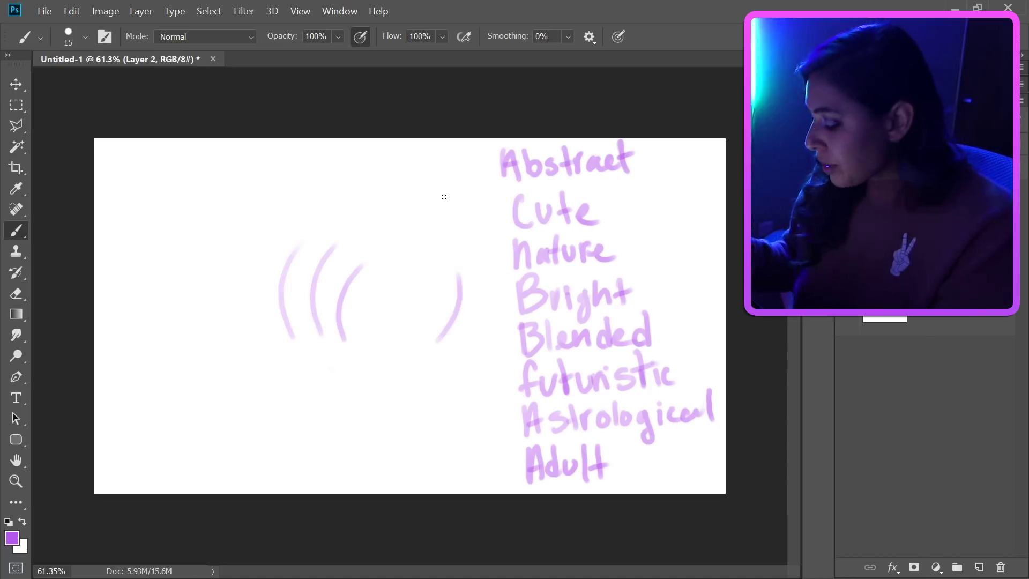
drag(463, 337, 490, 273)
mouse_move(502, 341)
mouse_down()
mouse_move(523, 321)
mouse_move(503, 189)
mouse_up()
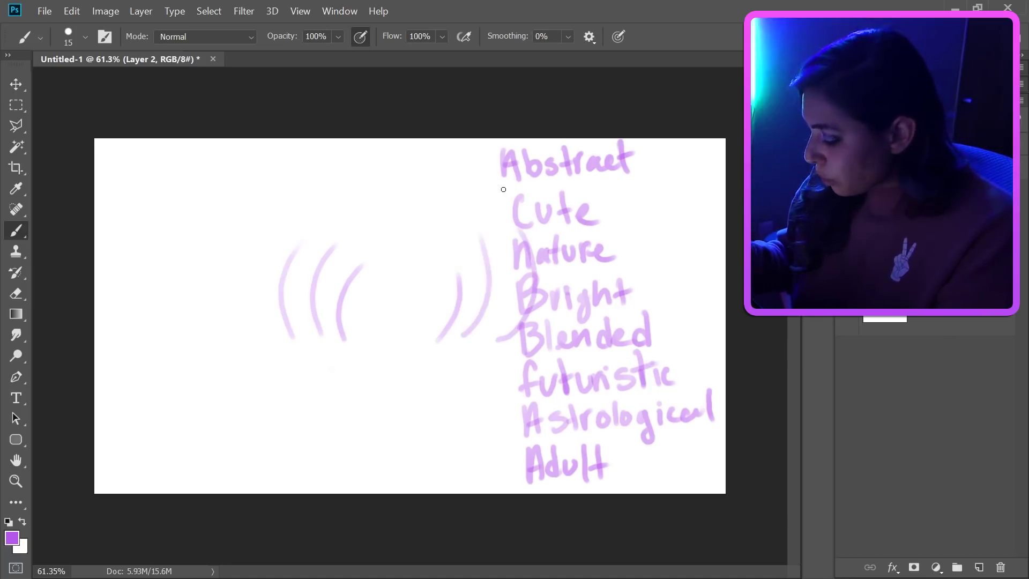
drag(254, 316, 296, 214)
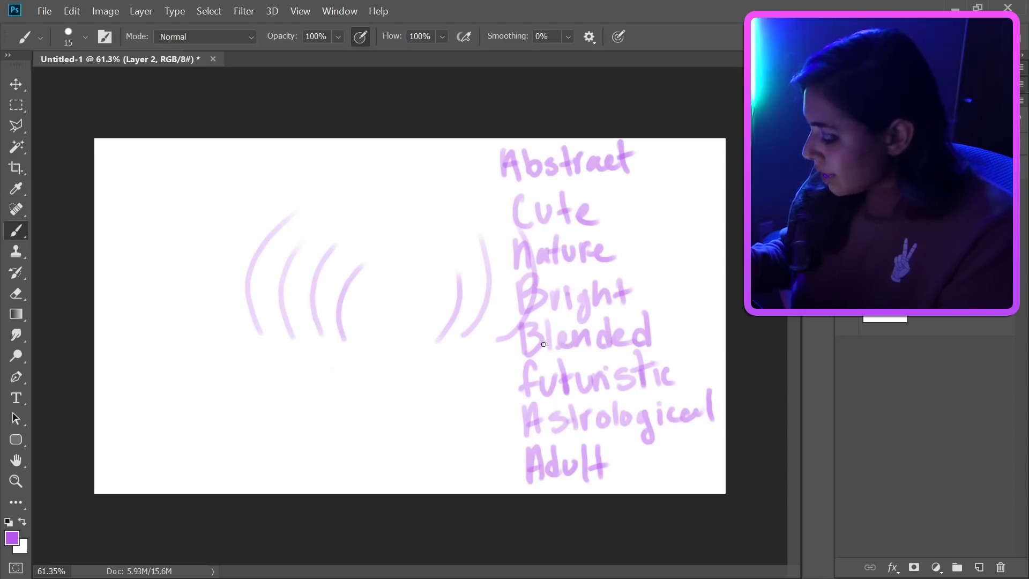
drag(544, 344, 577, 239)
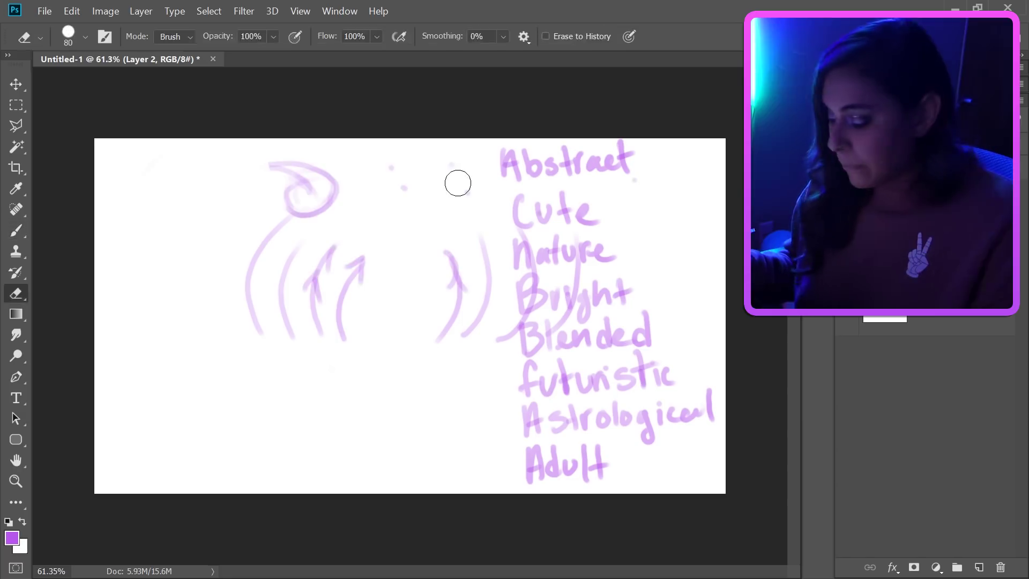
key(b)
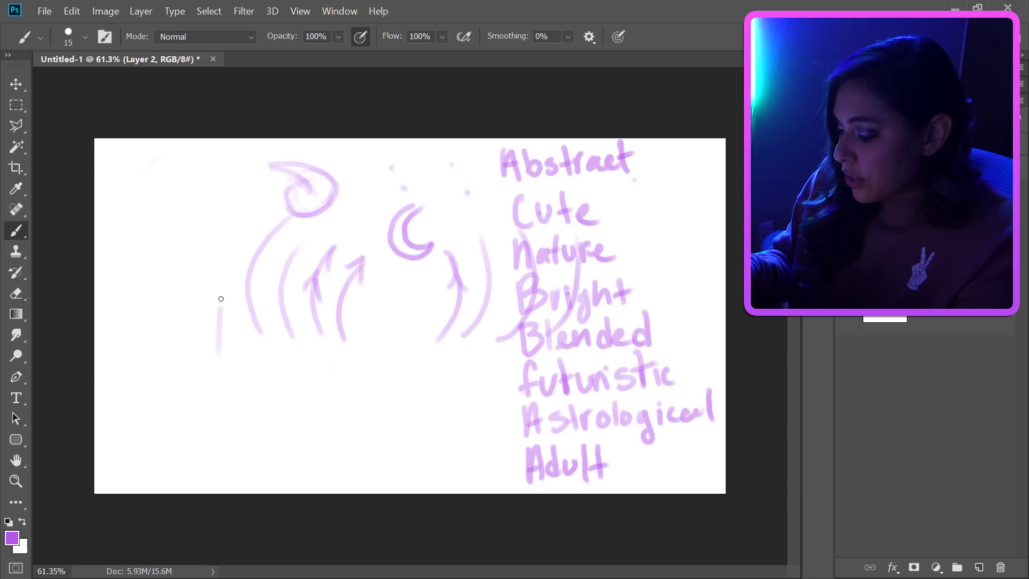
Step: Sketch the arrowhead, a far-left stem with triangular cap, and a tall right mushroom with wide cap
mouse_move(221, 298)
mouse_down()
mouse_move(214, 174)
mouse_move(234, 371)
mouse_up()
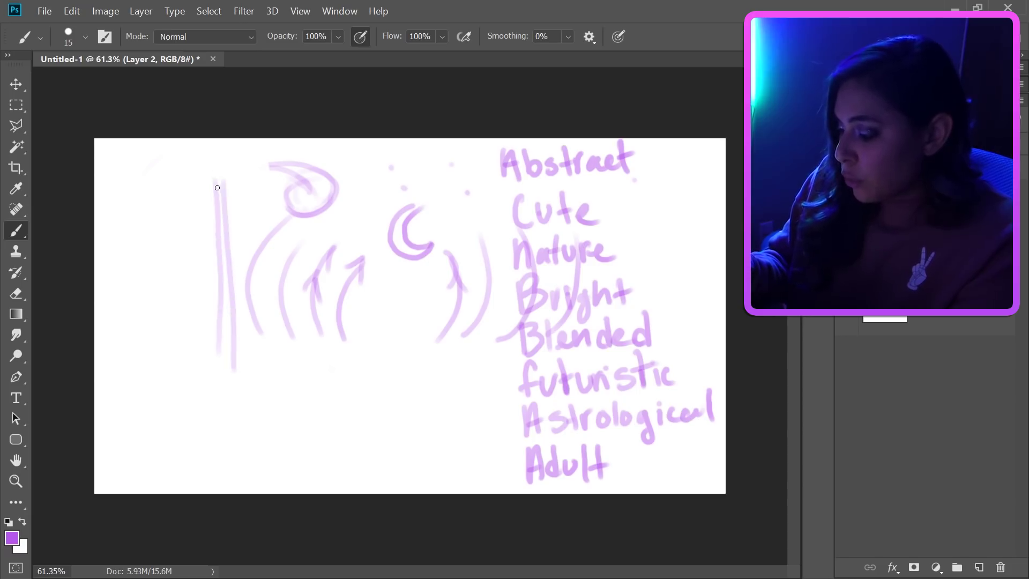
drag(179, 205, 262, 201)
drag(220, 167, 267, 191)
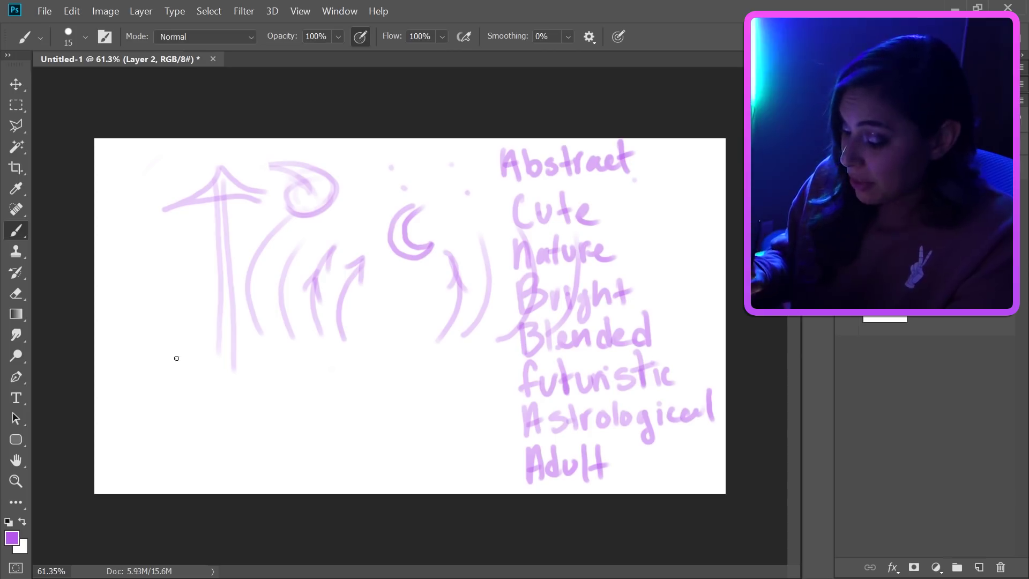
drag(142, 417, 141, 302)
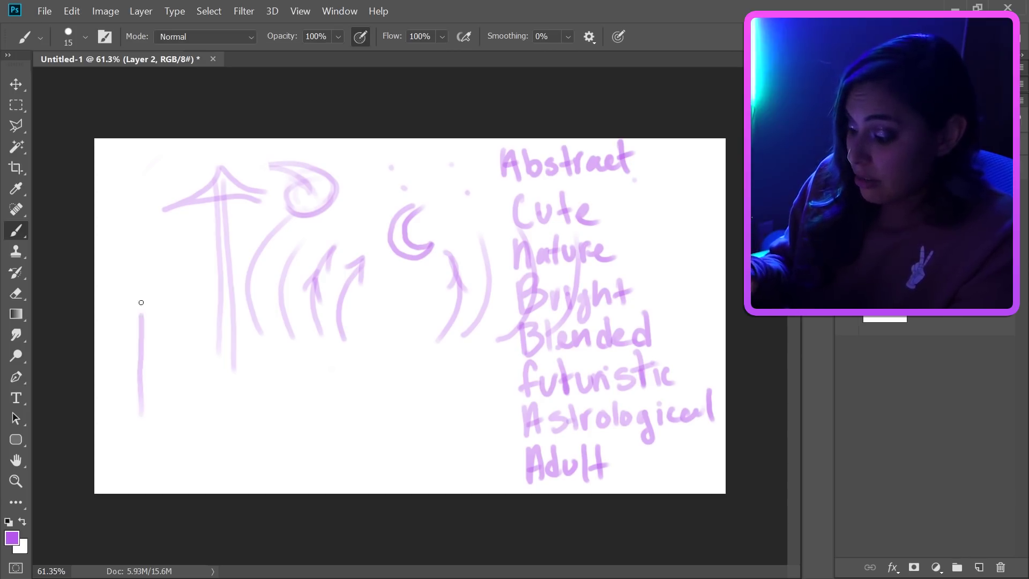
mouse_move(154, 394)
mouse_down()
mouse_move(168, 237)
mouse_move(120, 252)
mouse_move(153, 206)
mouse_up()
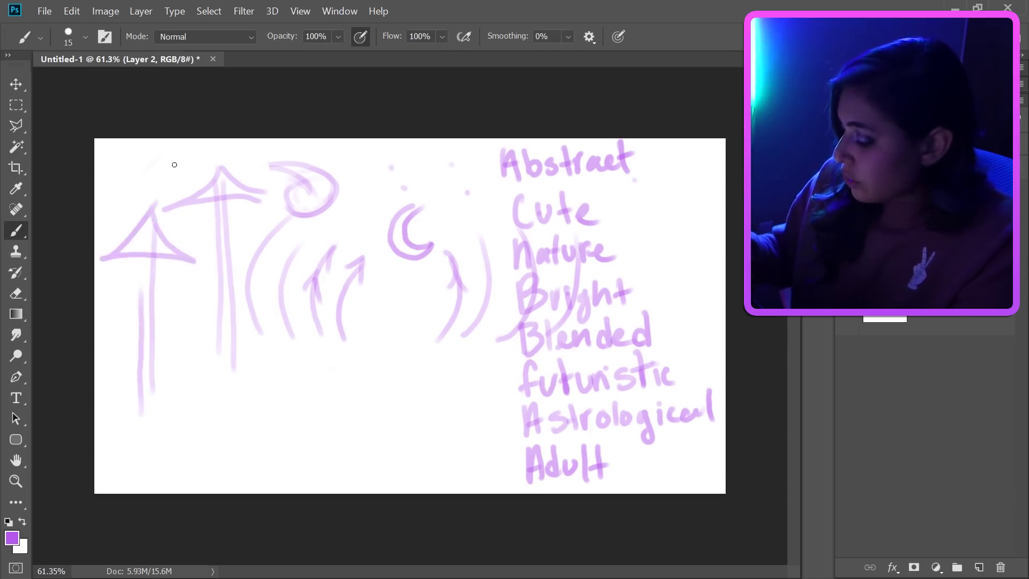
drag(639, 211, 641, 395)
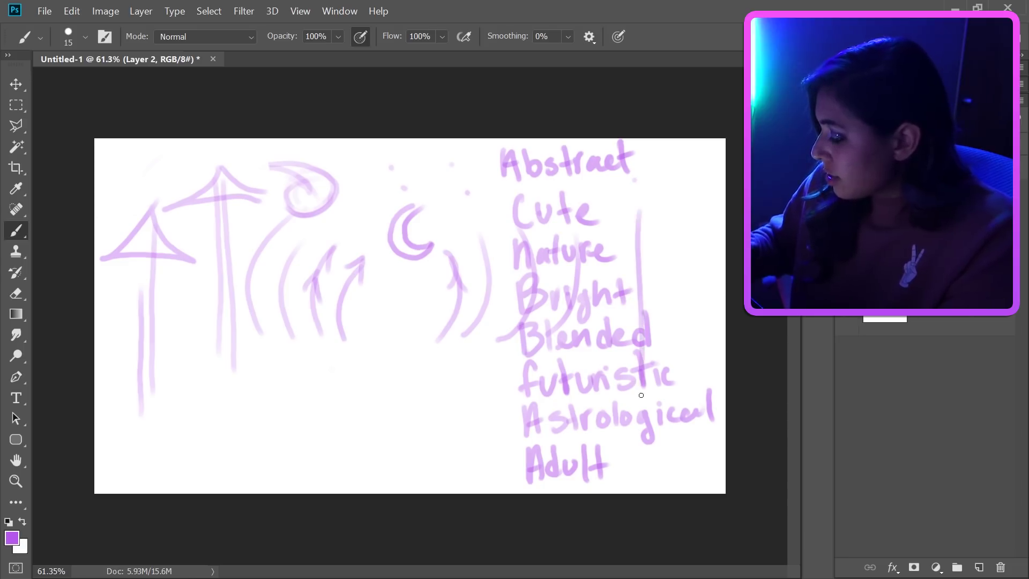
drag(646, 217, 648, 392)
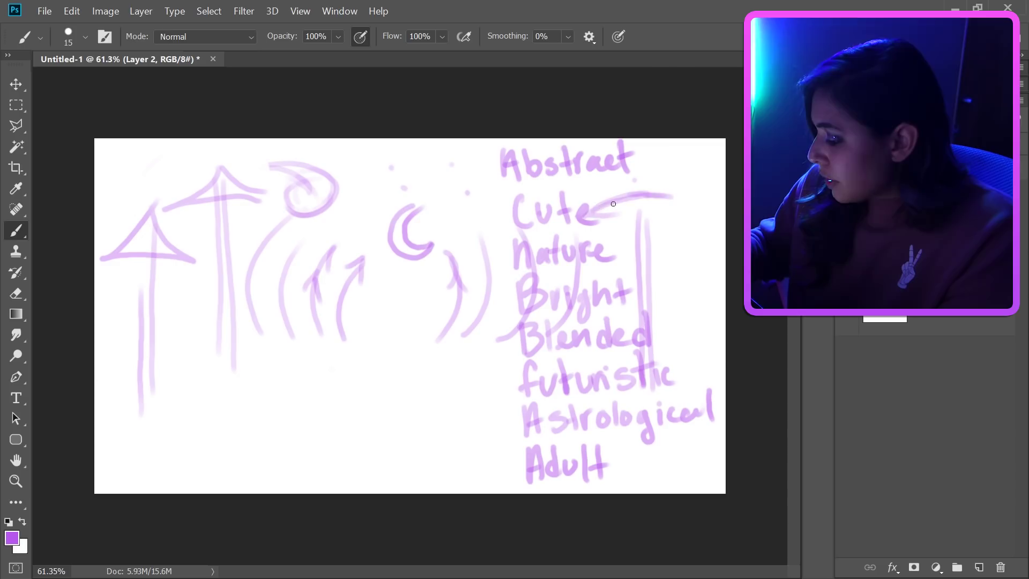
mouse_move(622, 196)
mouse_down()
mouse_move(702, 217)
mouse_move(646, 192)
mouse_up()
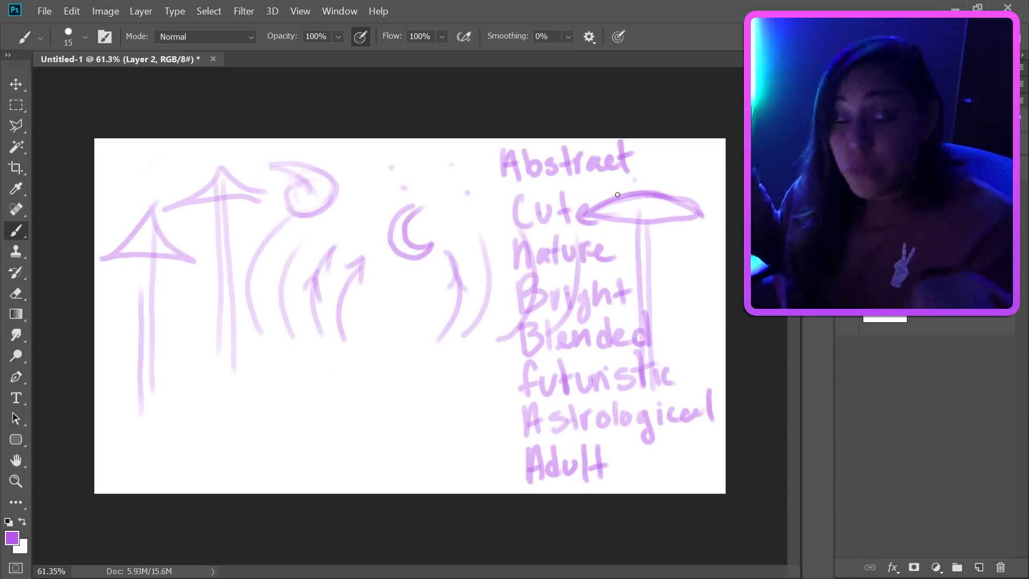
Step: Darken the left and middle mushrooms' stems and thicken their cap outlines
drag(141, 259, 142, 406)
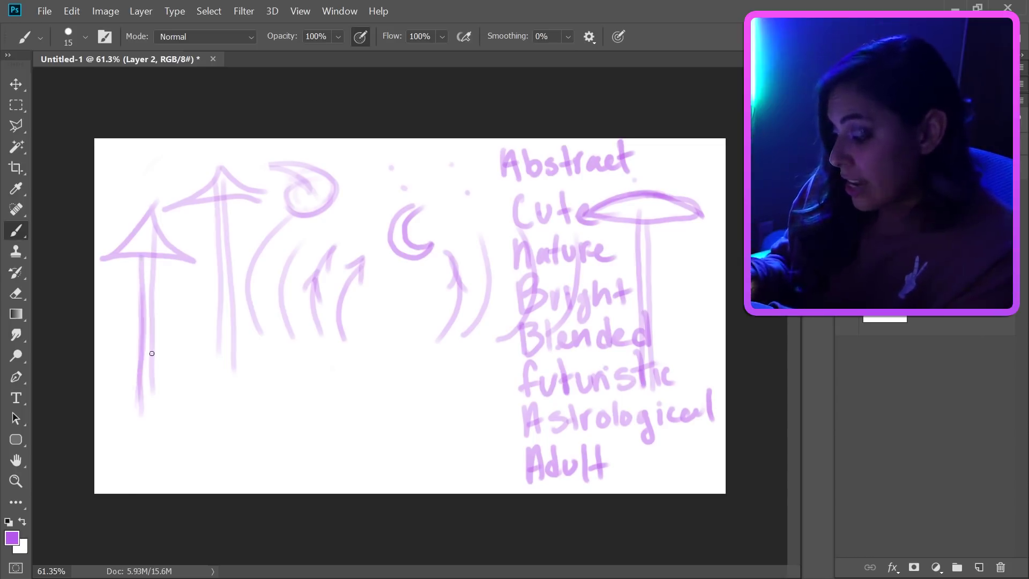
mouse_move(102, 261)
mouse_down()
mouse_move(182, 248)
mouse_move(94, 251)
mouse_move(209, 246)
mouse_move(180, 214)
mouse_move(213, 373)
mouse_up()
drag(223, 194, 231, 387)
mouse_move(253, 189)
mouse_down()
mouse_move(199, 155)
mouse_move(255, 192)
mouse_up()
drag(206, 167, 164, 204)
drag(160, 202, 226, 161)
drag(176, 188, 274, 197)
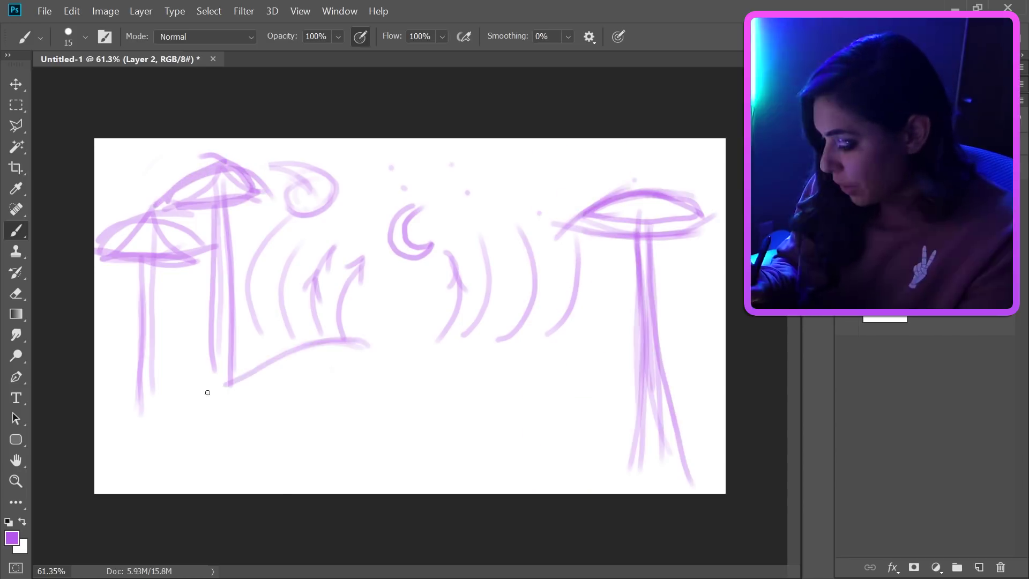
Step: Draw the rolling hill curves along the bottom, rising up the right edge
drag(227, 382, 107, 400)
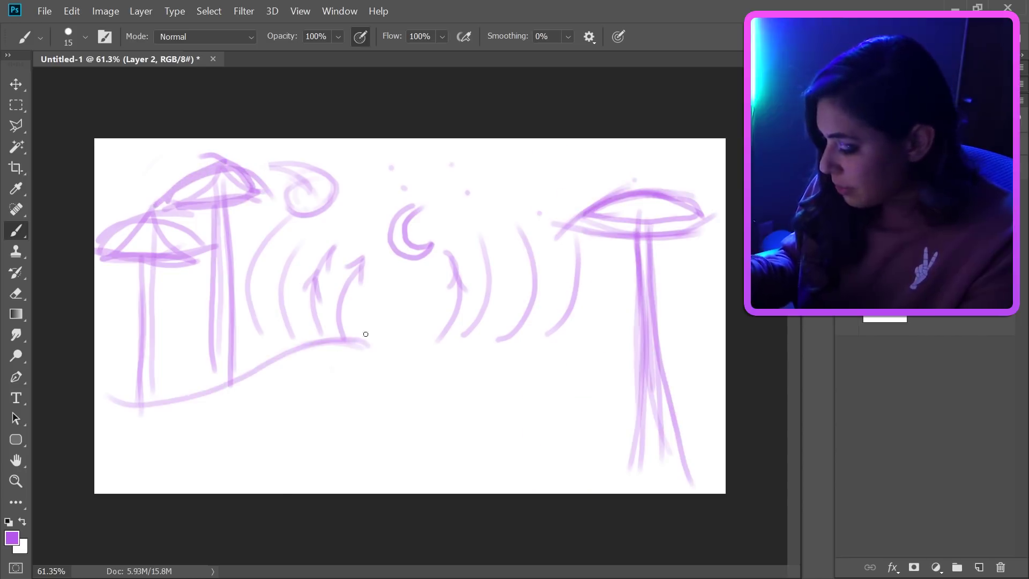
mouse_move(365, 334)
mouse_down()
mouse_move(134, 399)
mouse_move(134, 293)
mouse_up()
mouse_move(302, 339)
mouse_down()
mouse_move(370, 336)
mouse_move(523, 368)
mouse_up()
drag(377, 333, 581, 399)
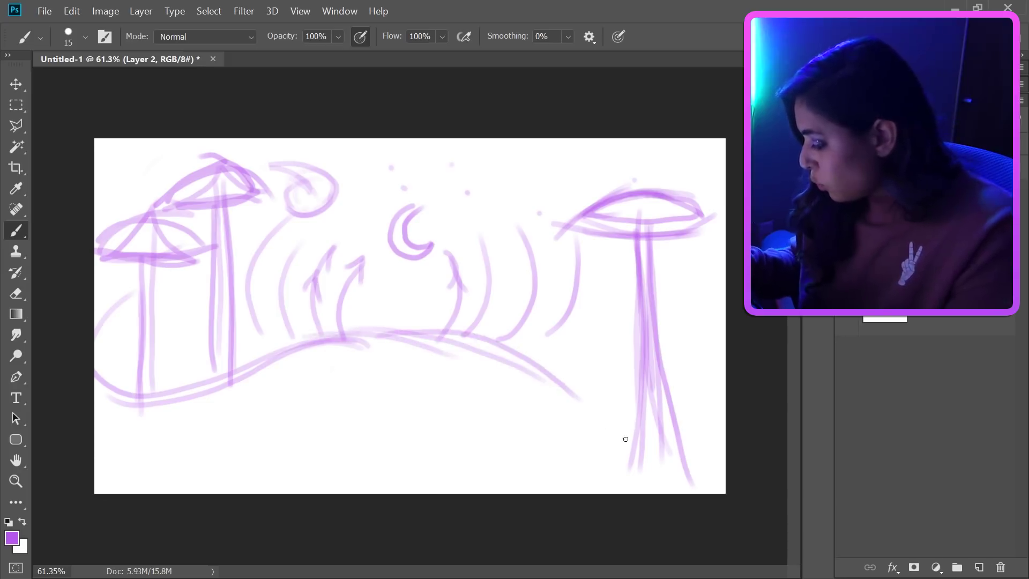
mouse_move(473, 335)
mouse_down()
mouse_move(719, 409)
mouse_move(671, 283)
mouse_up()
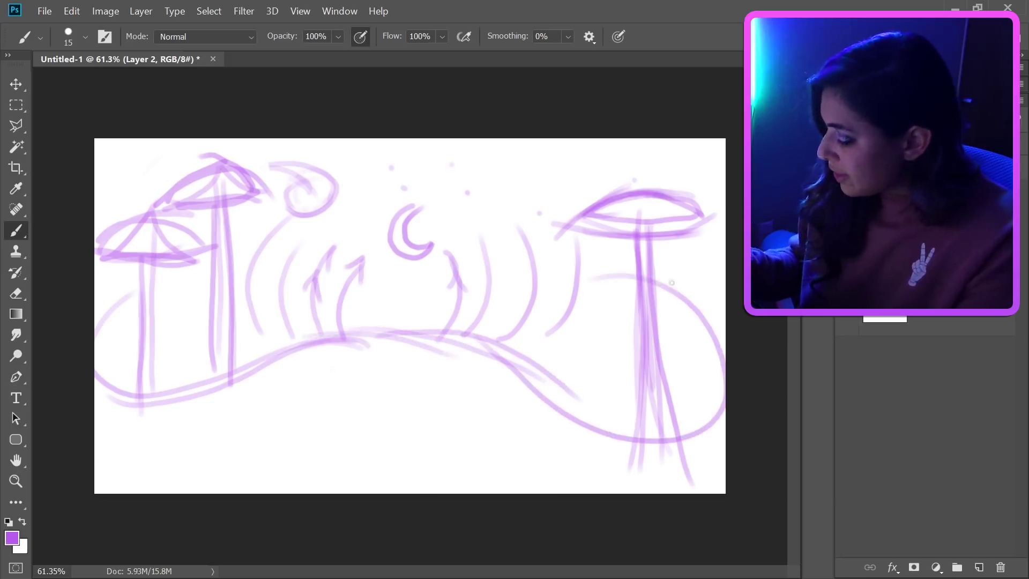
mouse_move(485, 343)
mouse_down()
mouse_move(689, 433)
mouse_move(713, 391)
mouse_up()
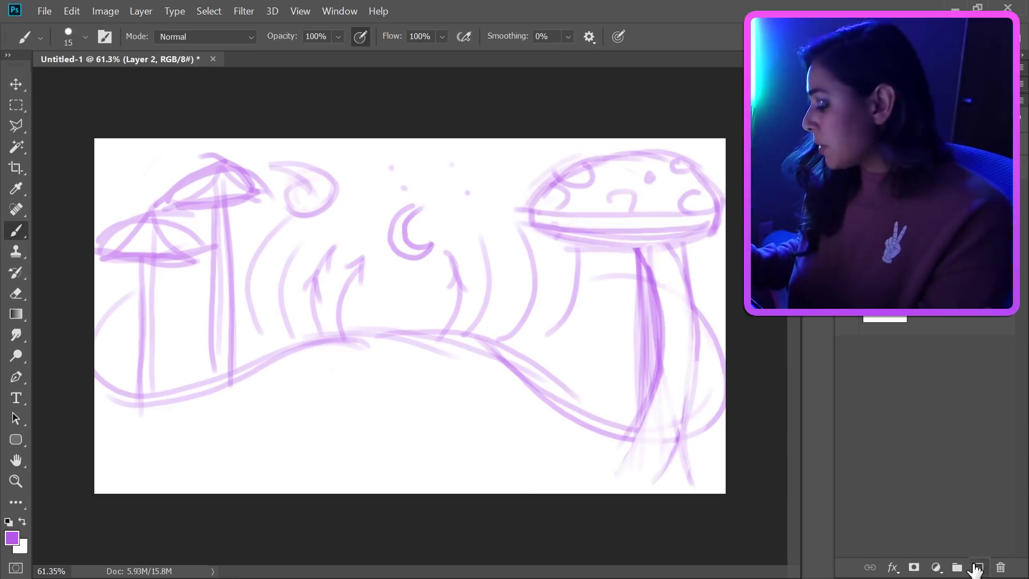
Step: Add an empty Layer 3 and enlarge the brush to 125 for broad filling
click(978, 567)
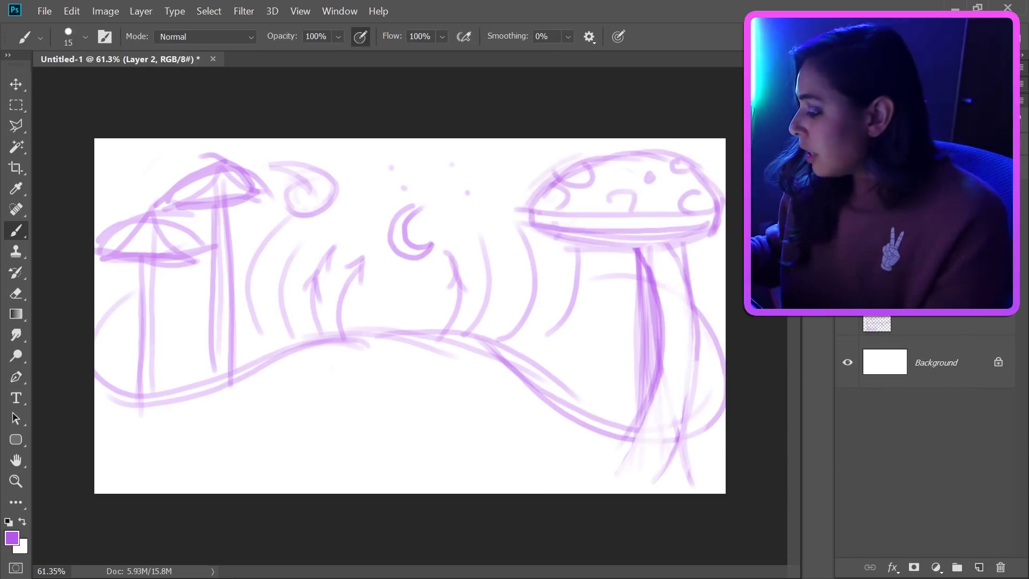
click(879, 276)
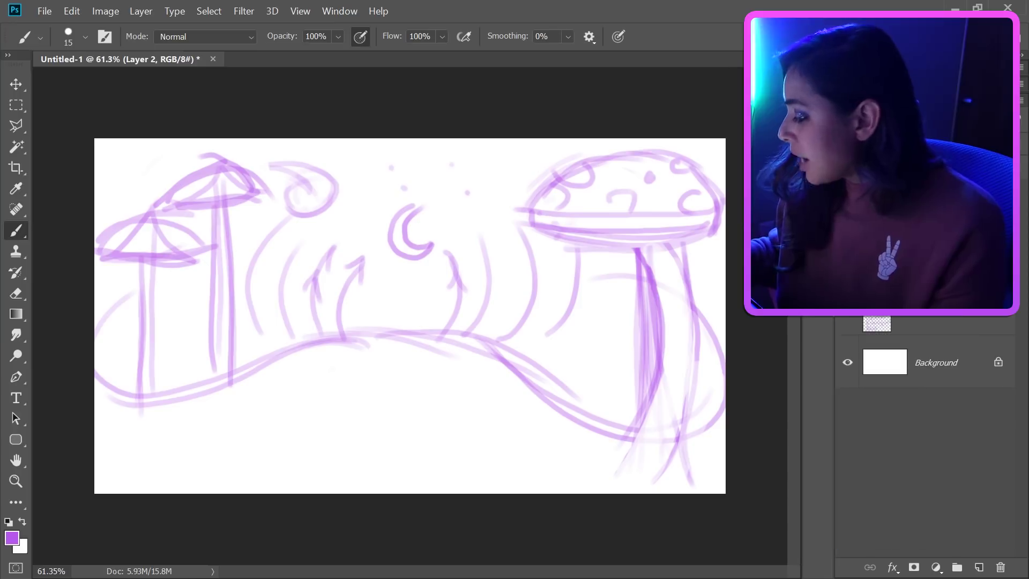
key(ctrl+shift+alt+n)
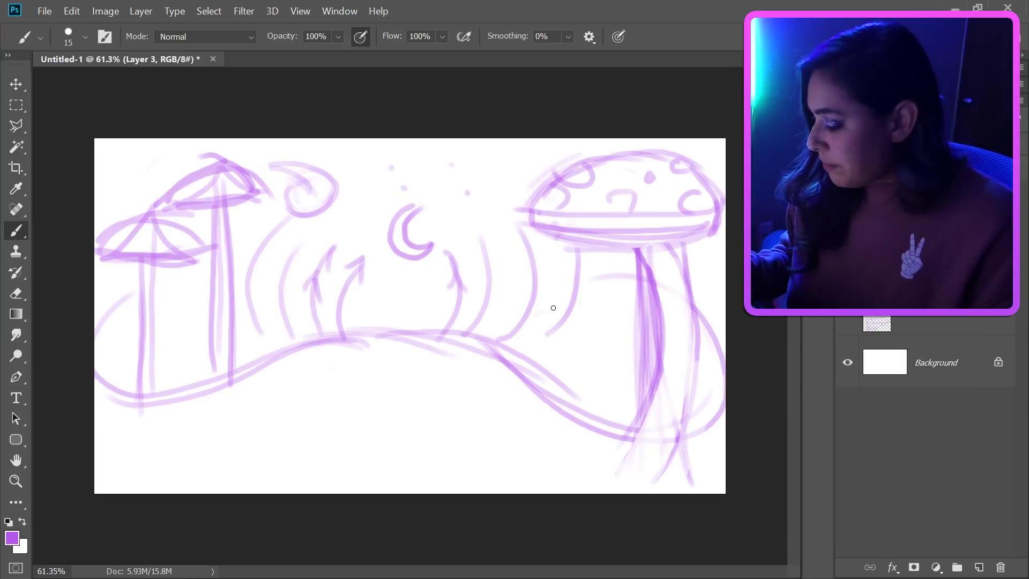
key(bracketright)
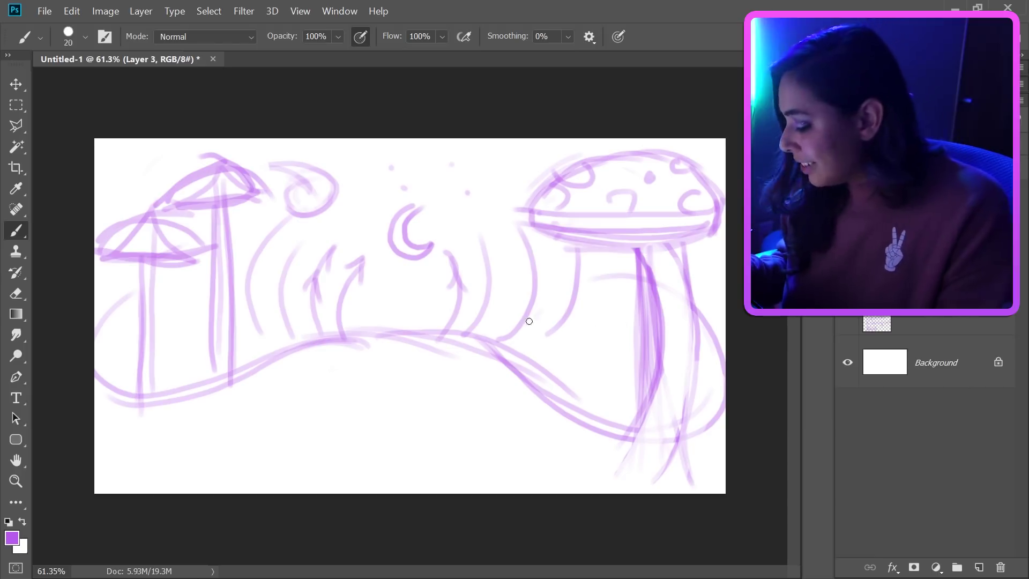
key(bracketright)
key(bracketright)
key(bracketright)
key(bracketright)
key(bracketright)
key(bracketright)
key(bracketright)
key(bracketright)
key(bracketright)
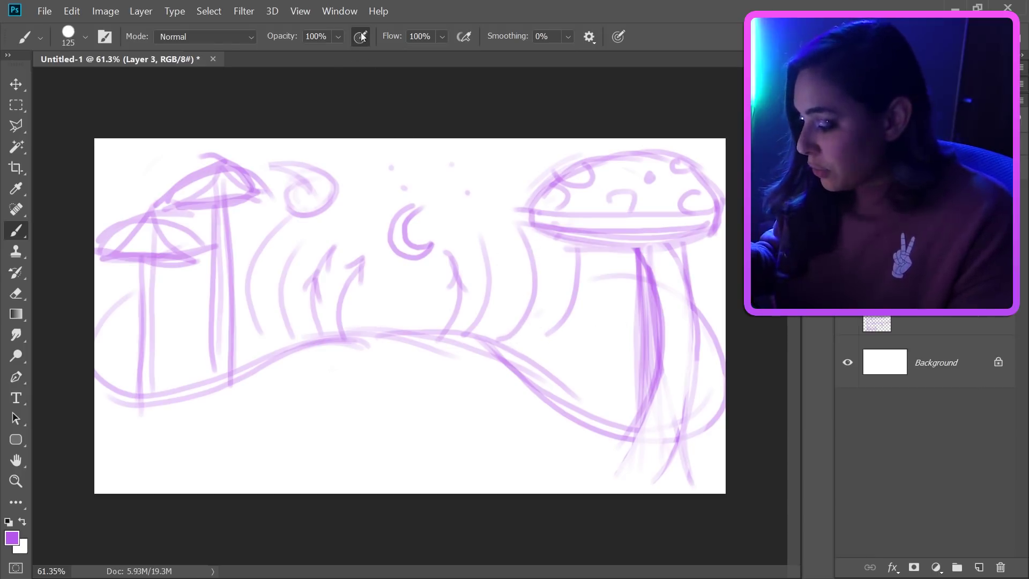
Step: Paint a solid purple fill over the sky and move it beneath the sketch layer
mouse_move(115, 161)
mouse_down()
mouse_move(139, 132)
mouse_move(211, 115)
mouse_move(108, 260)
mouse_move(142, 260)
mouse_move(161, 278)
mouse_move(293, 270)
mouse_move(138, 355)
mouse_move(243, 340)
mouse_move(307, 310)
mouse_move(406, 290)
mouse_move(498, 296)
mouse_move(588, 389)
mouse_move(570, 167)
mouse_move(323, 163)
mouse_move(504, 153)
mouse_move(506, 249)
mouse_move(608, 148)
mouse_move(413, 175)
mouse_up()
key(alt+bracketleft)
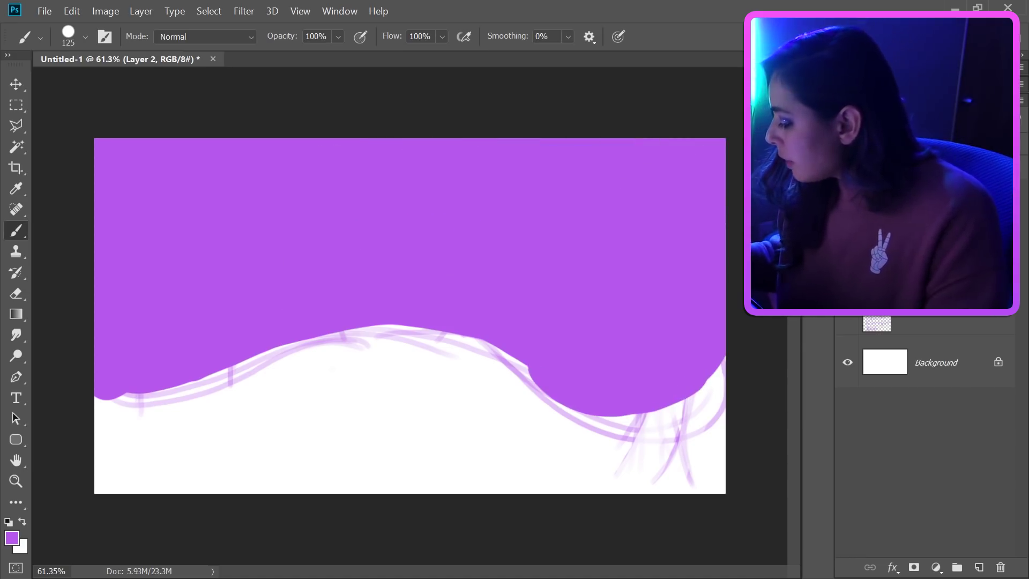
key(ctrl+bracketleft)
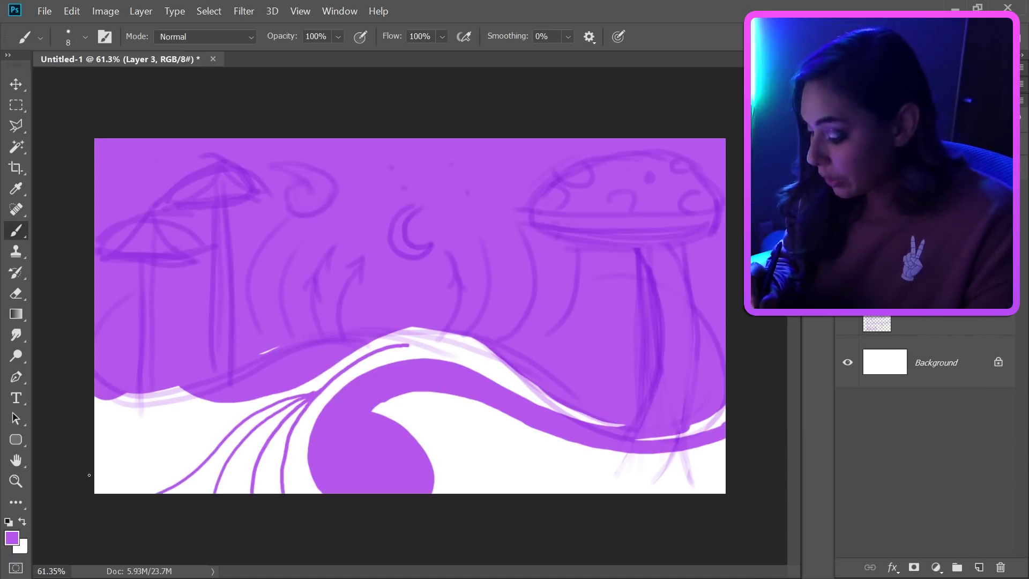
Step: Draw flowing purple river lines from the lower-left edge around the bend to the bottom
mouse_move(89, 474)
mouse_down()
mouse_move(134, 468)
mouse_move(351, 378)
mouse_up()
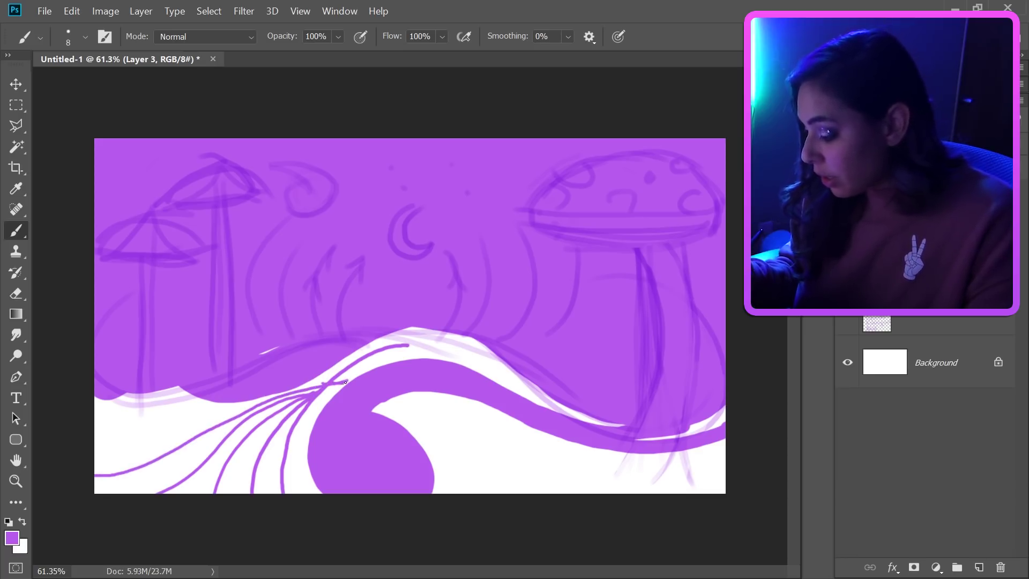
key(ctrl+z)
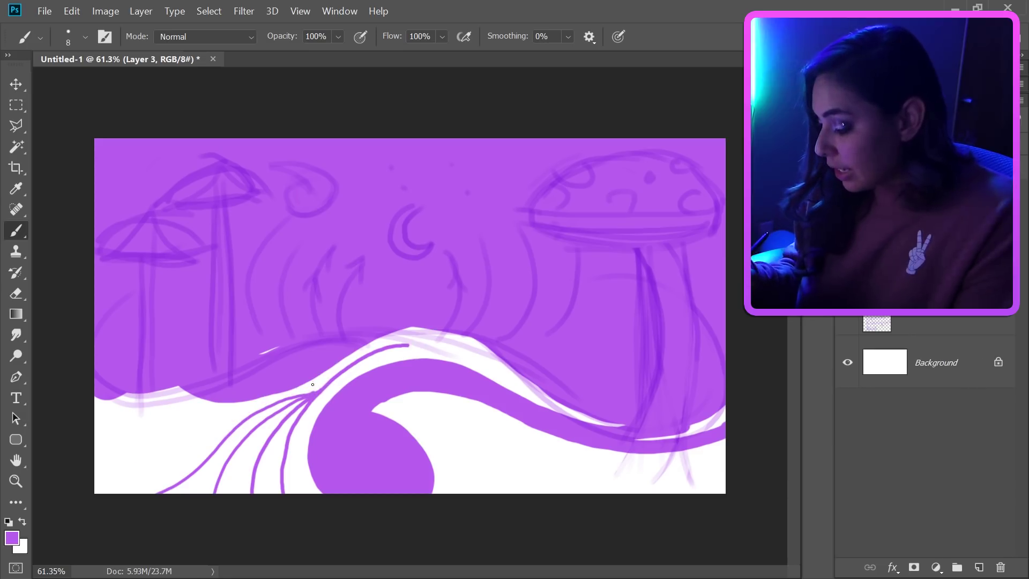
mouse_move(328, 382)
mouse_down()
mouse_move(192, 421)
mouse_move(99, 486)
mouse_move(63, 531)
mouse_up()
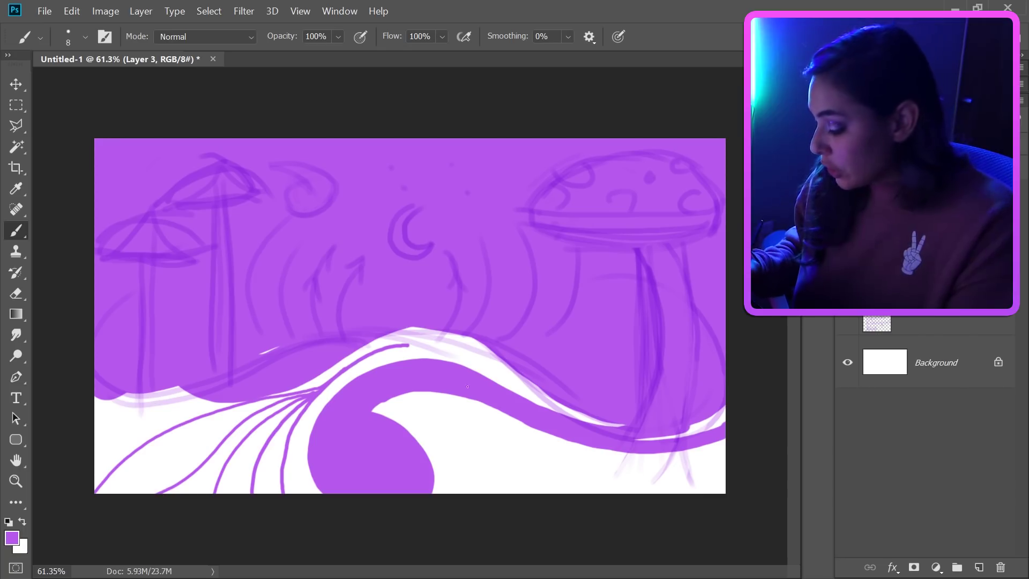
mouse_move(446, 498)
mouse_down()
mouse_move(451, 420)
mouse_move(389, 400)
mouse_move(458, 435)
mouse_move(474, 493)
mouse_up()
drag(462, 439, 488, 493)
drag(515, 493, 437, 394)
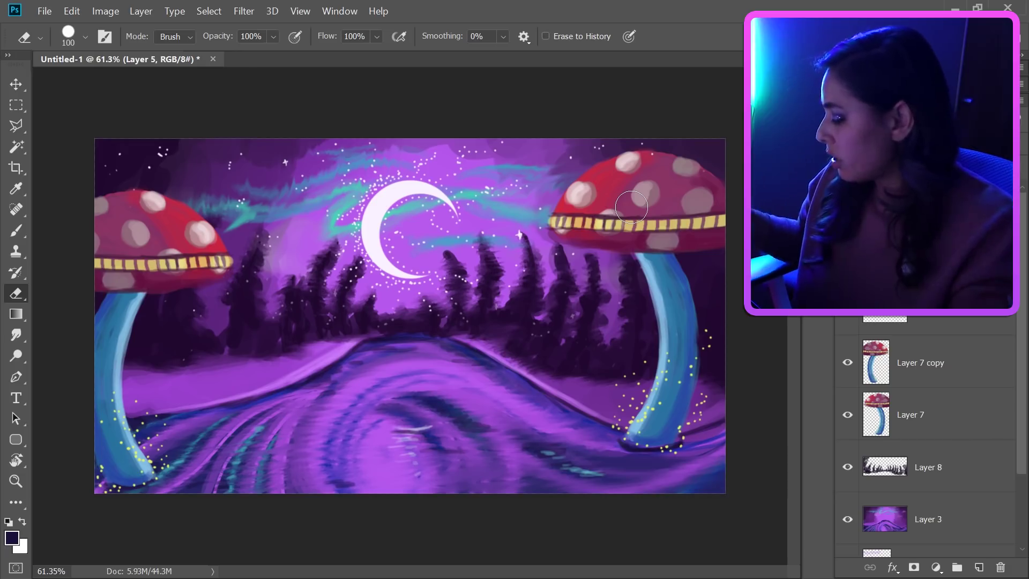
Step: Select the Layer 7 copy mushroom layer
click(946, 370)
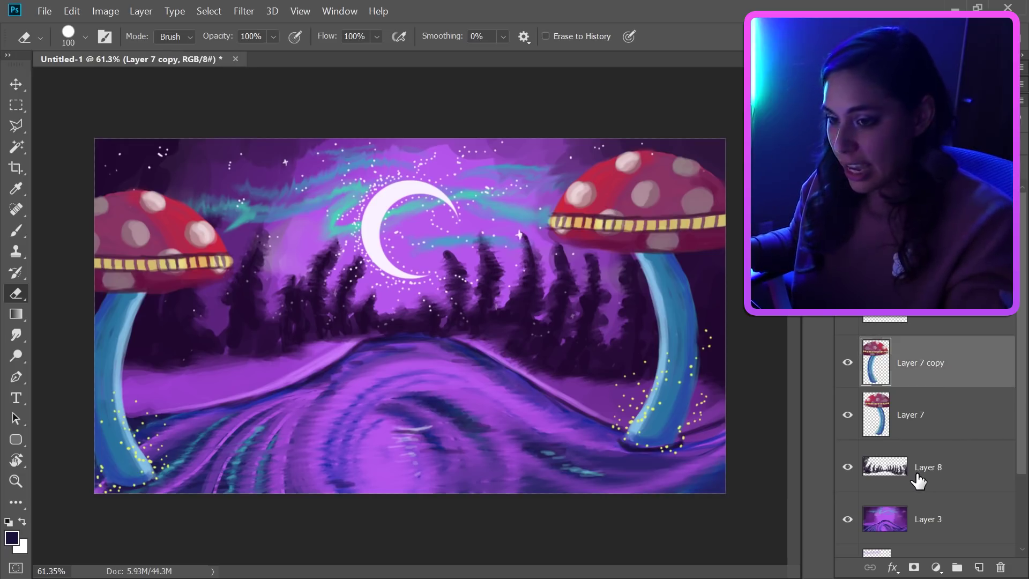
Step: Create a new empty layer above the mushrooms and switch to a small brush
key(ctrl+shift+alt+n)
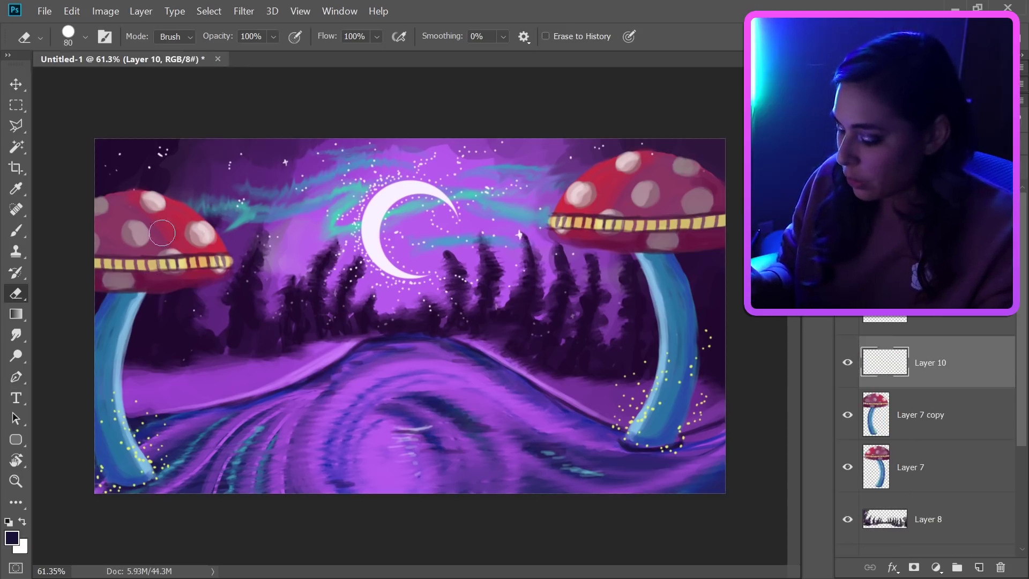
key(bracketleft)
key(bracketleft)
key(bracketleft)
key(bracketleft)
key(bracketleft)
key(bracketleft)
key(bracketleft)
key(bracketleft)
key(bracketleft)
key(bracketright)
key(bracketright)
key(bracketright)
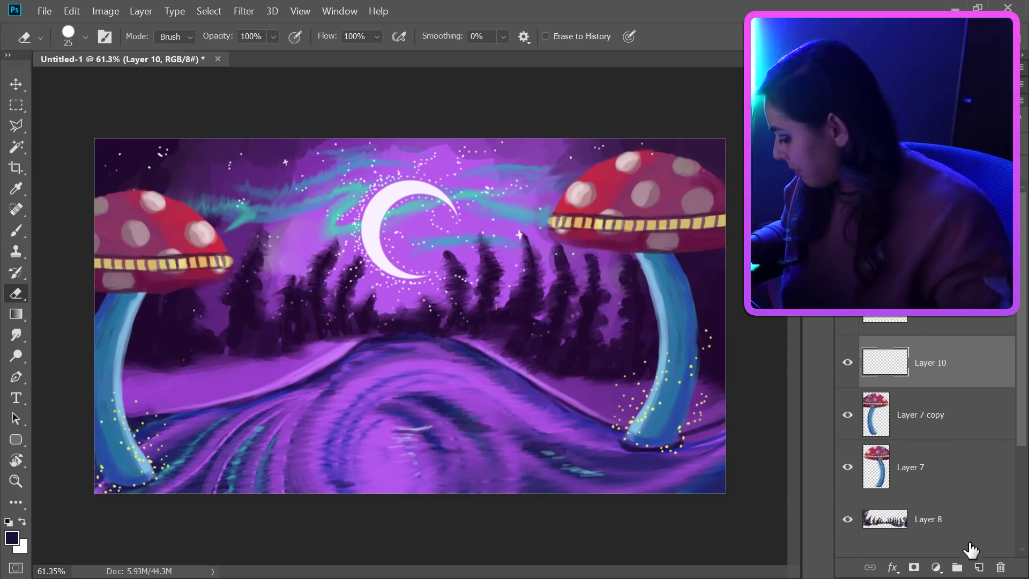
key(b)
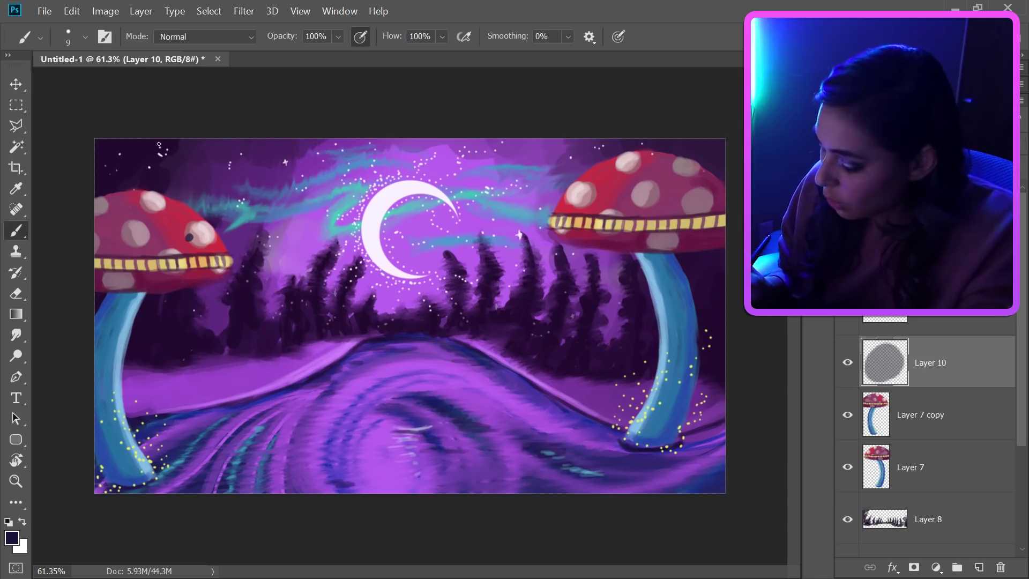
Step: Paint dark eyes and mouth lines under the yellow bands on both mushroom caps
click(130, 240)
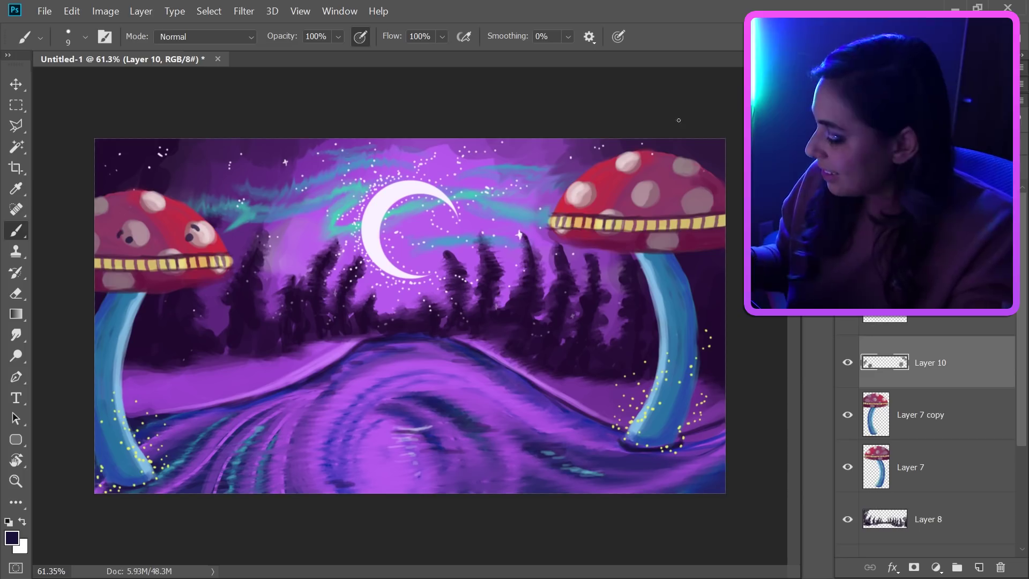
click(596, 203)
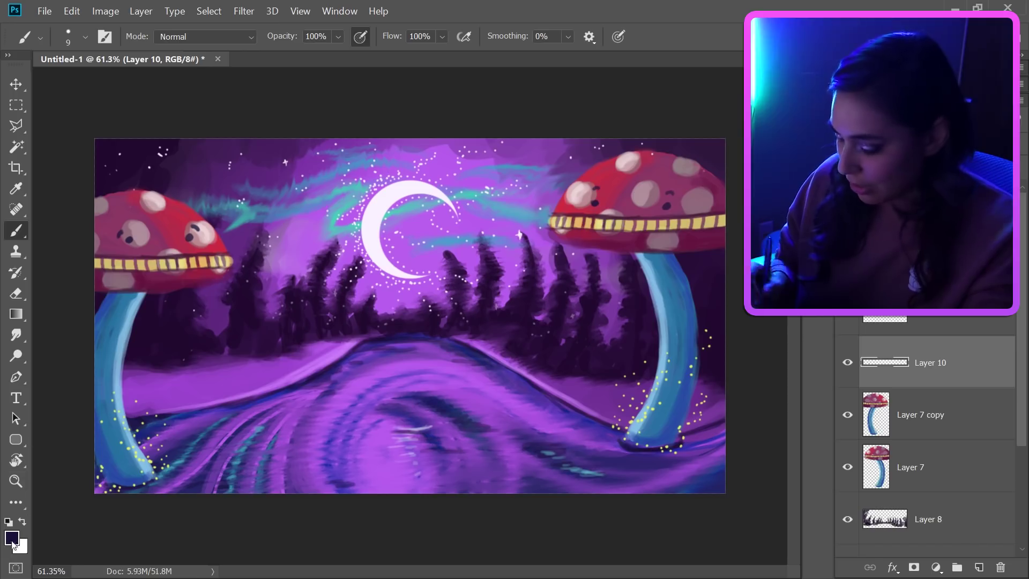
mouse_move(182, 270)
mouse_down()
mouse_move(161, 273)
mouse_move(209, 270)
mouse_move(178, 268)
mouse_up()
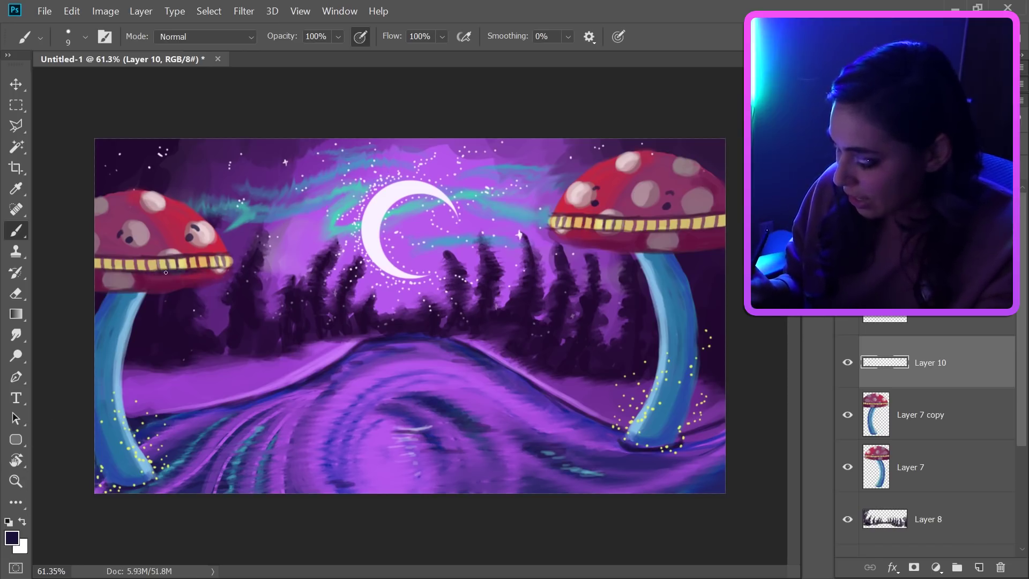
mouse_move(600, 230)
mouse_down()
mouse_move(656, 232)
mouse_move(578, 231)
mouse_move(672, 230)
mouse_up()
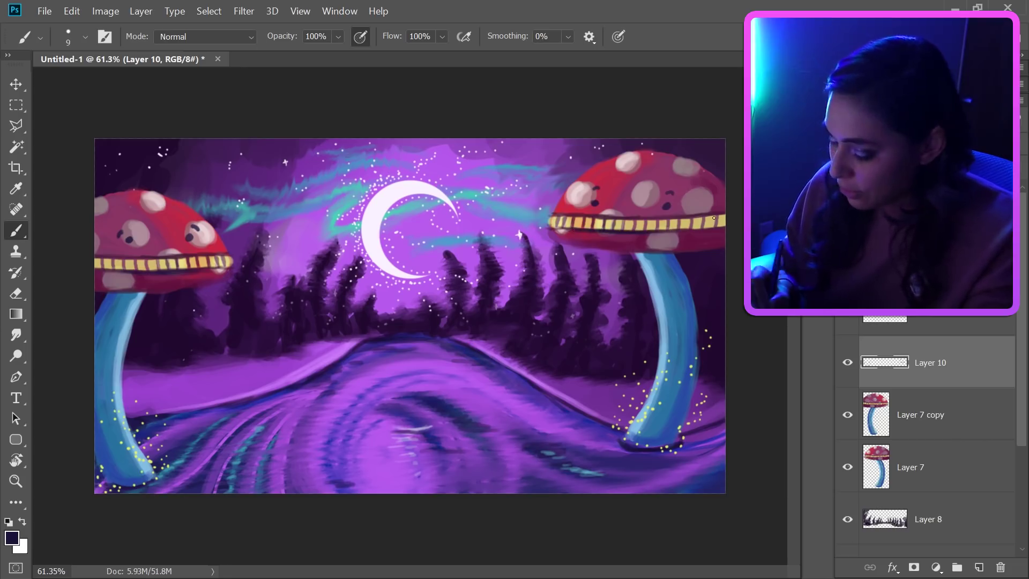
click(12, 538)
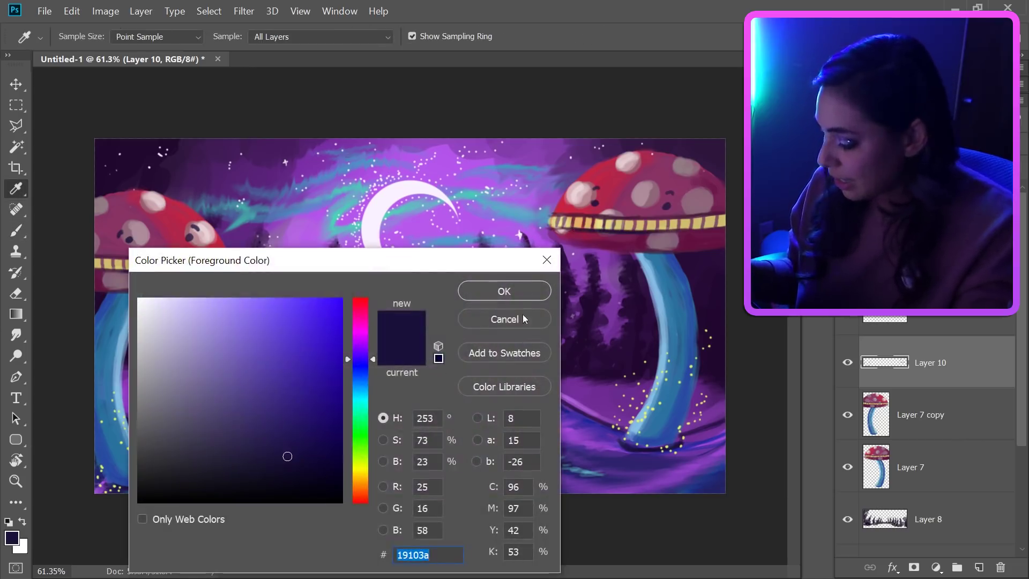
Step: Add a dark detail under the left cap, sample the teal aurora colour, and dot the right face
key(Return)
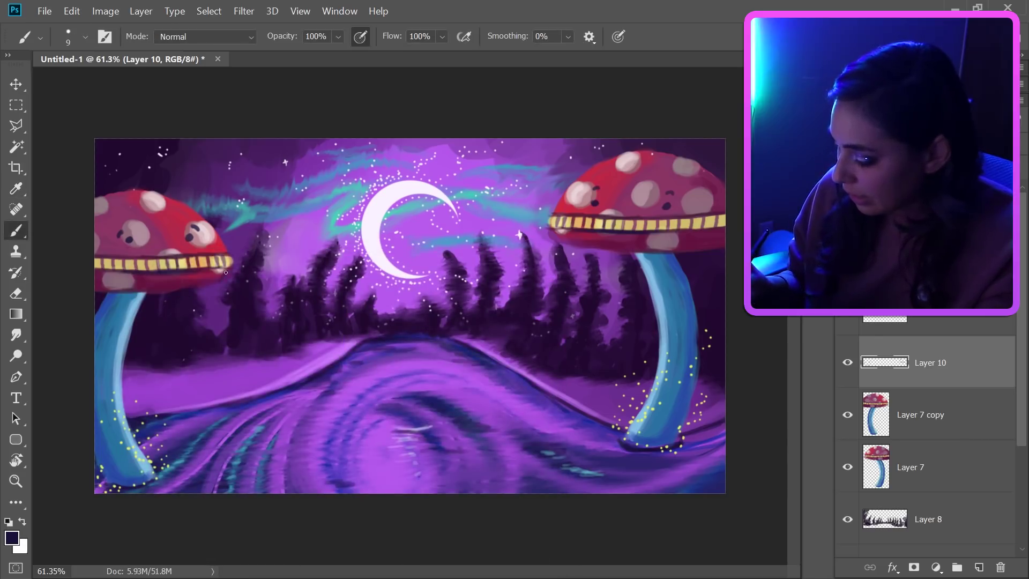
drag(147, 294, 125, 293)
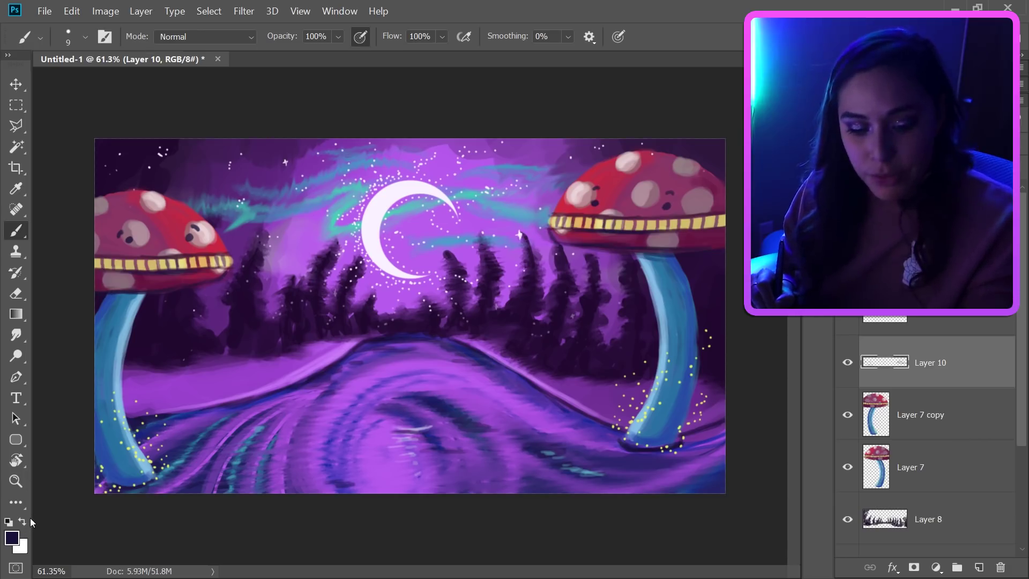
key(i)
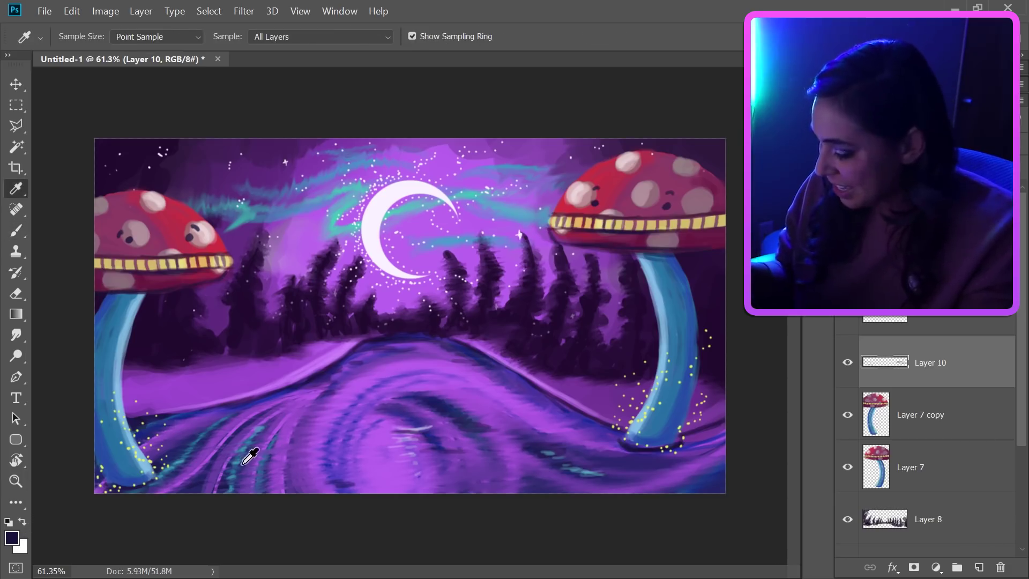
click(352, 197)
key(b)
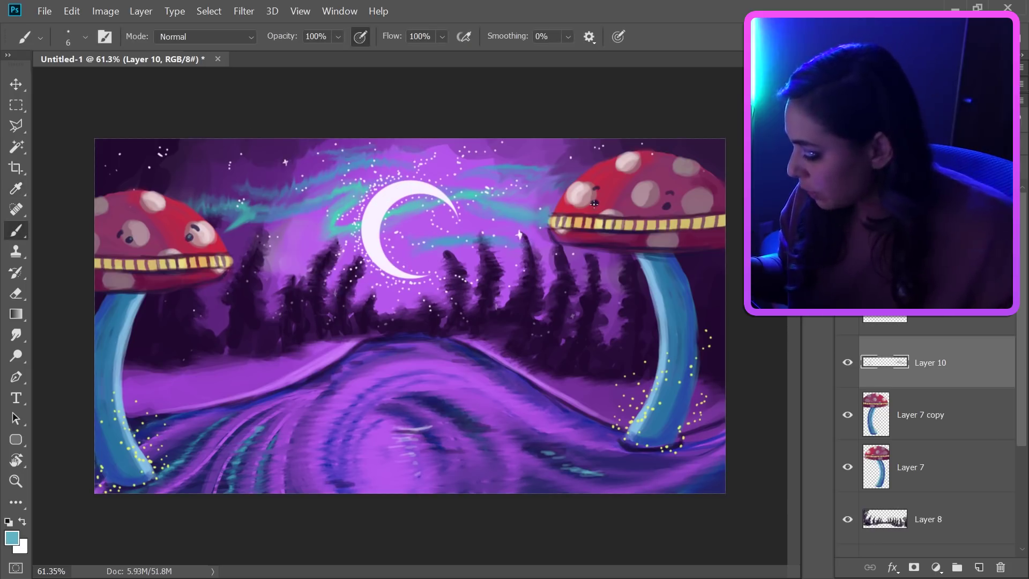
click(665, 206)
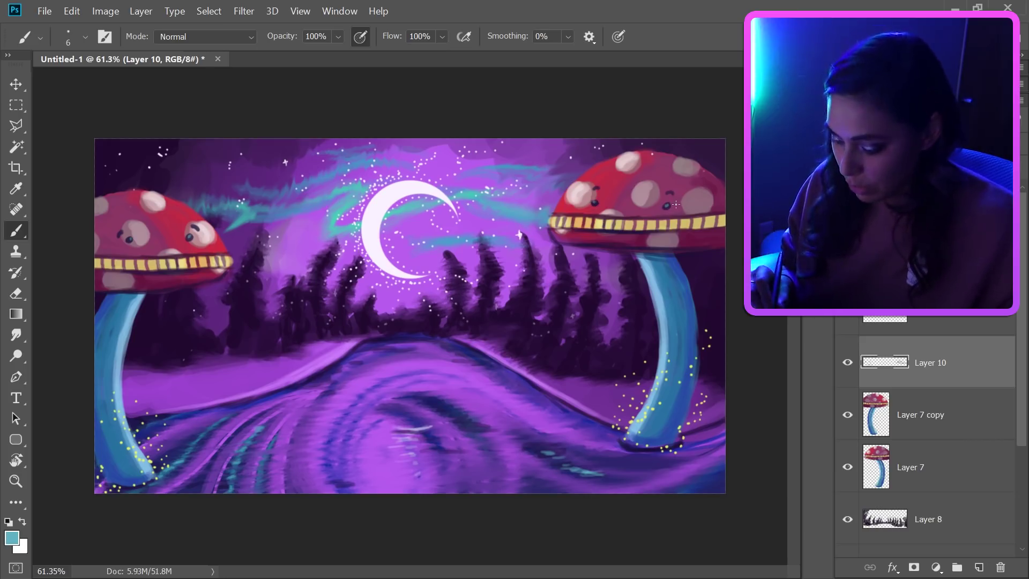
key(x)
key(bracketleft)
scroll(675, 204, up, 2)
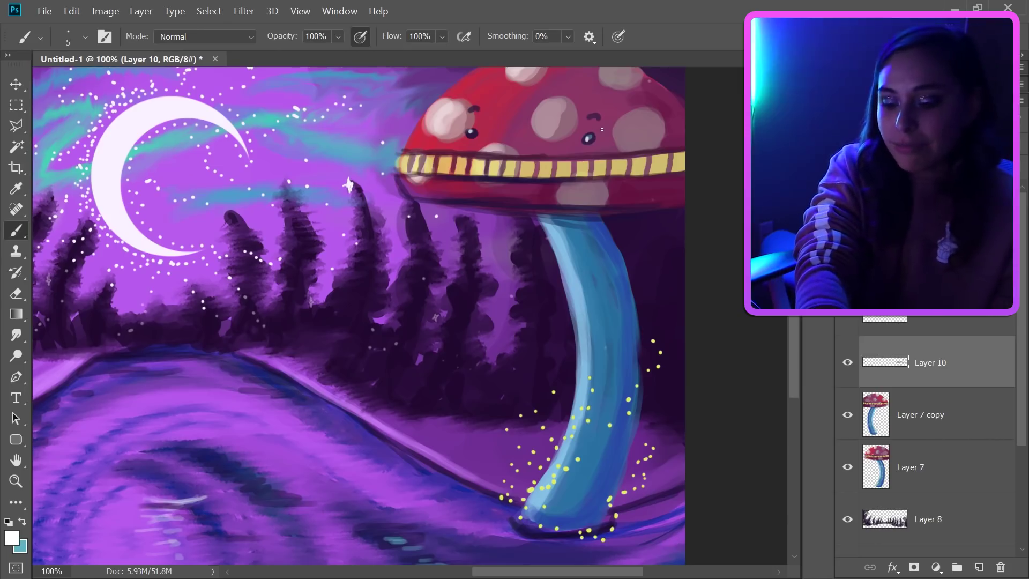
scroll(602, 129, down, 2)
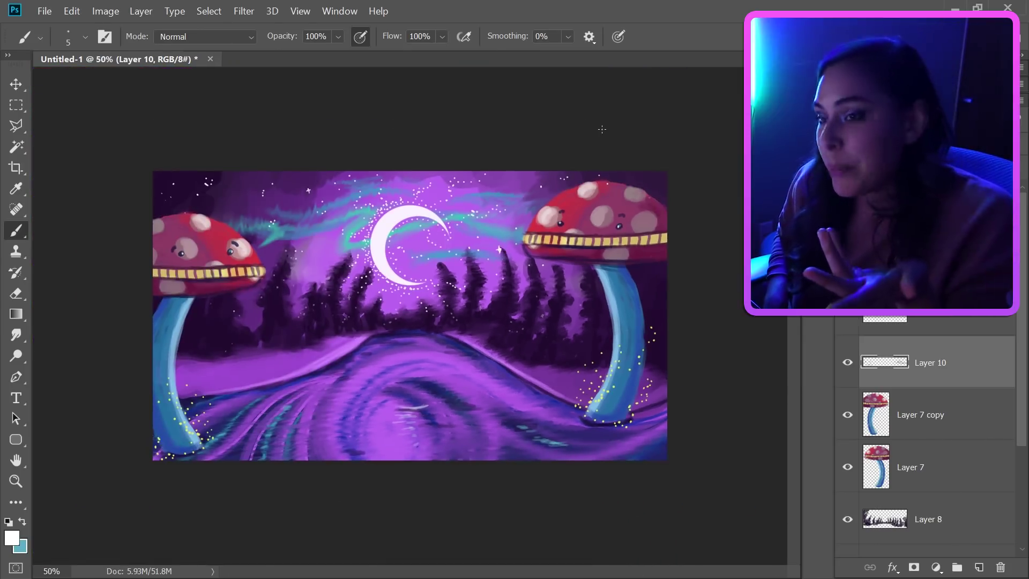